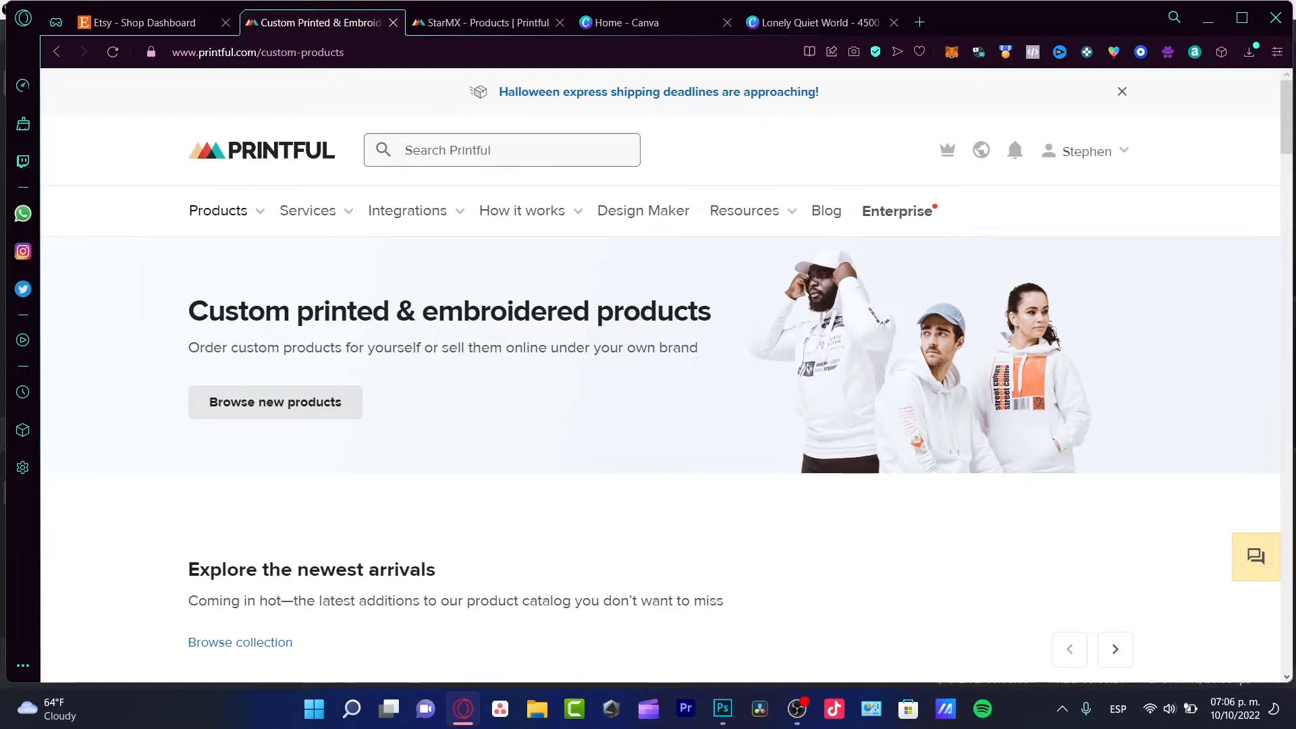
- Look over the Canva home page, the Printful custom products page and the Etsy shop dashboard
click(619, 22)
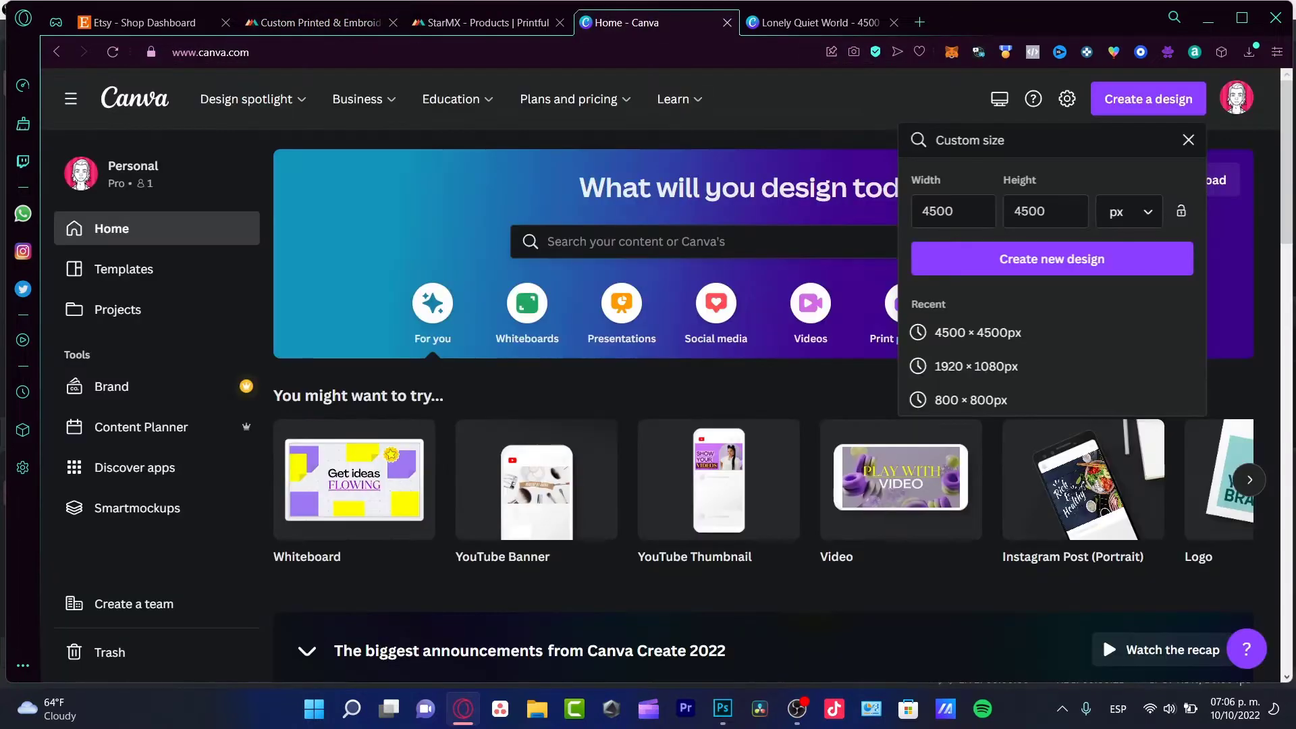
key(Escape)
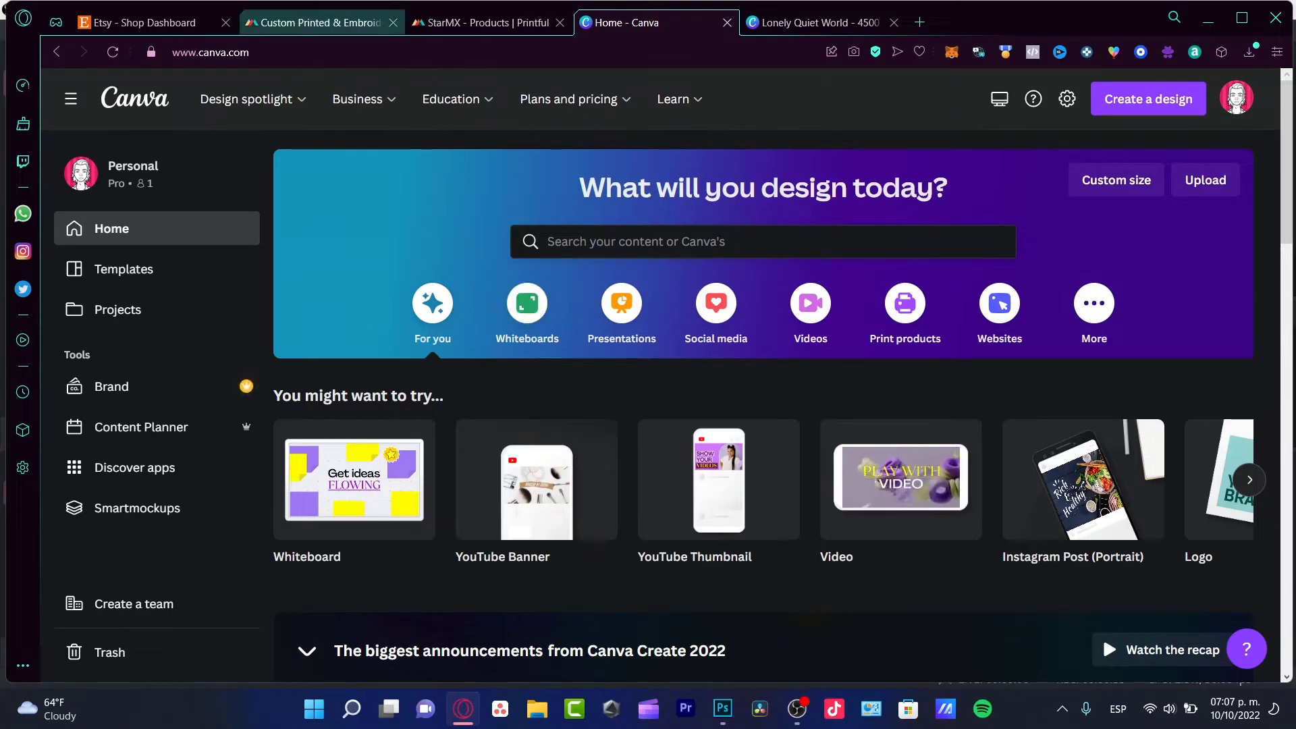
click(314, 22)
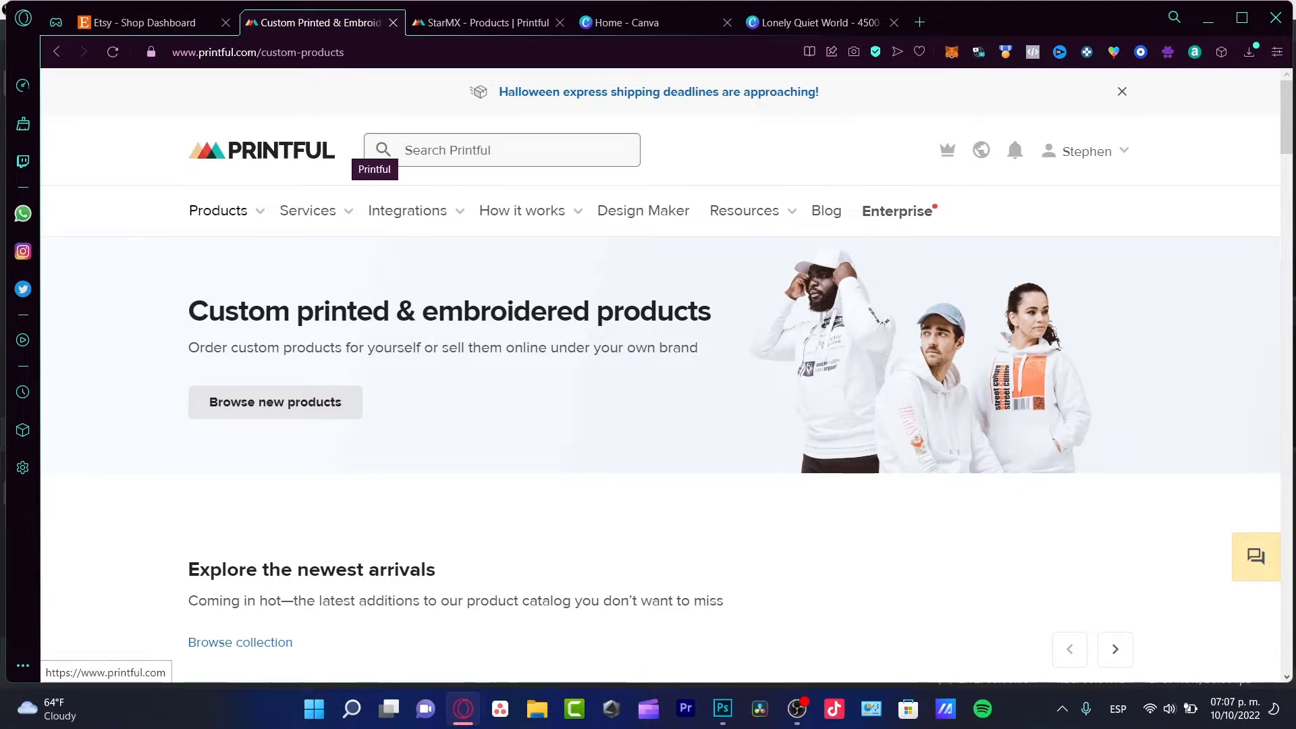
click(145, 23)
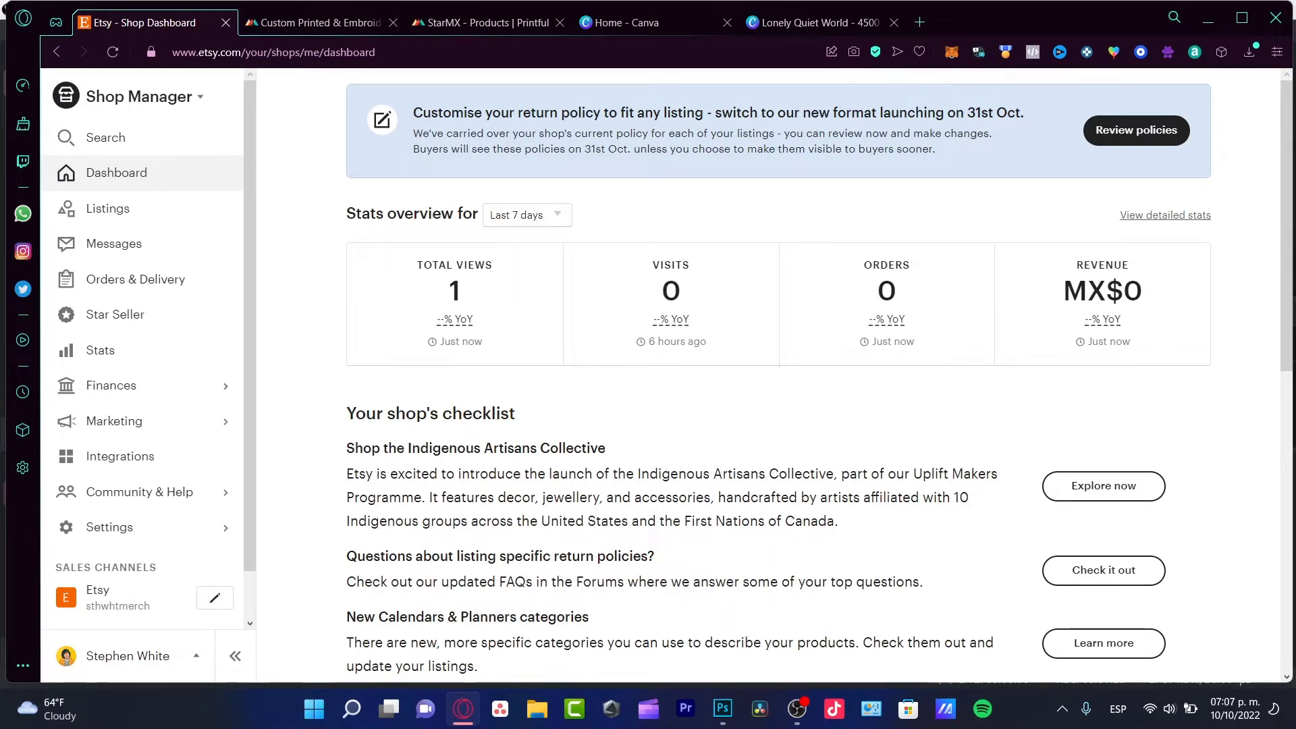
click(320, 23)
key(ctrl+shift+Tab)
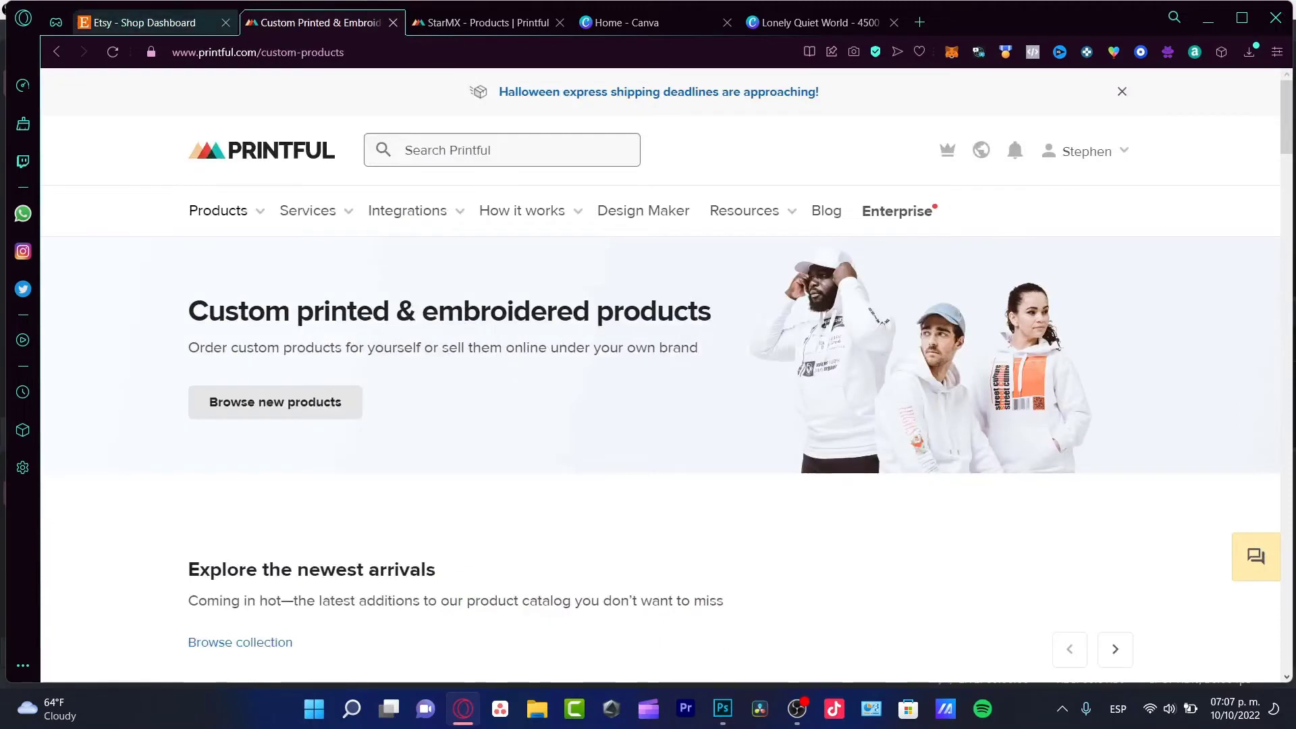
key(ctrl+Tab)
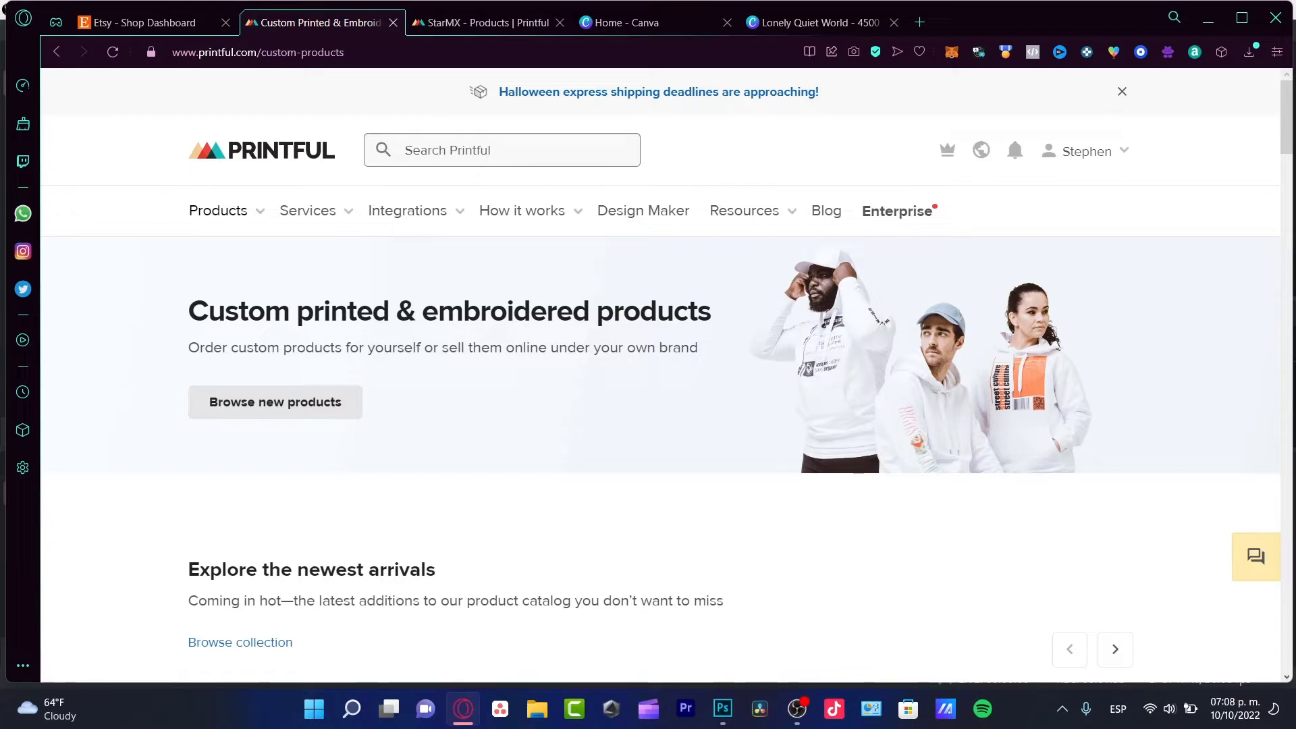
click(145, 22)
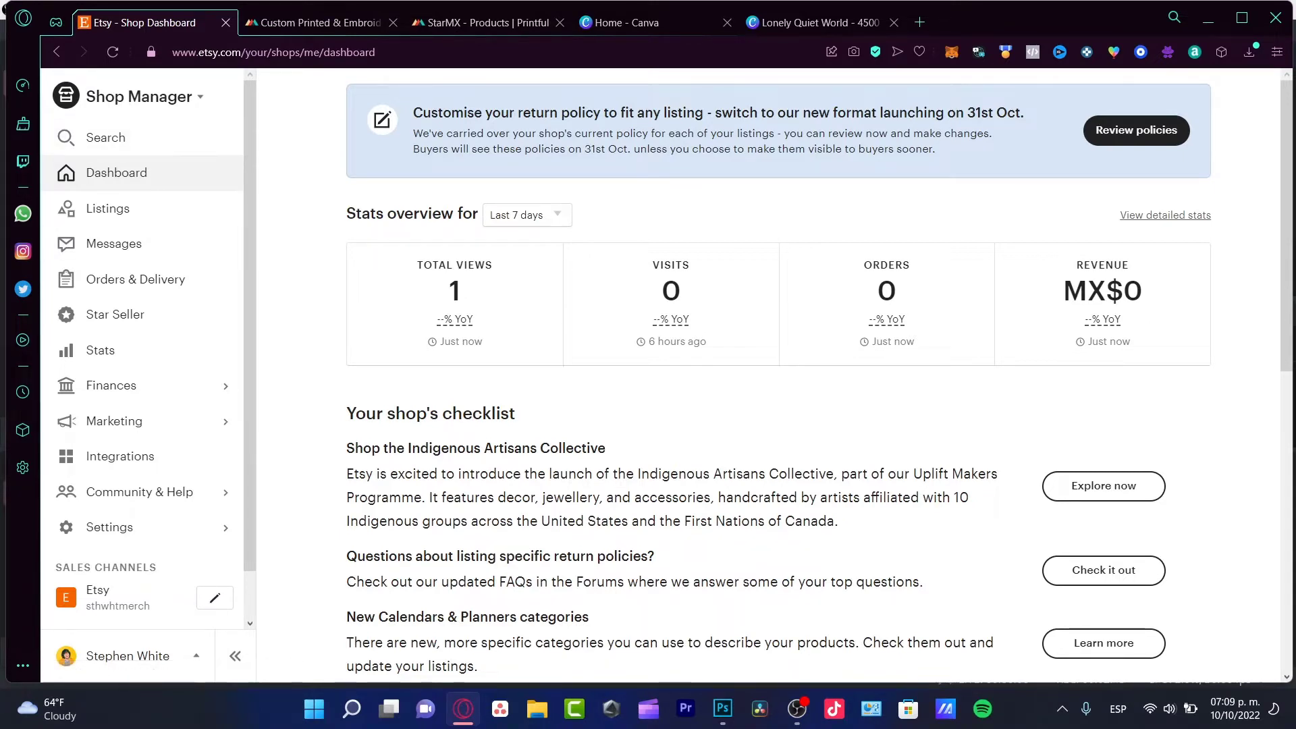
key(ctrl+Tab)
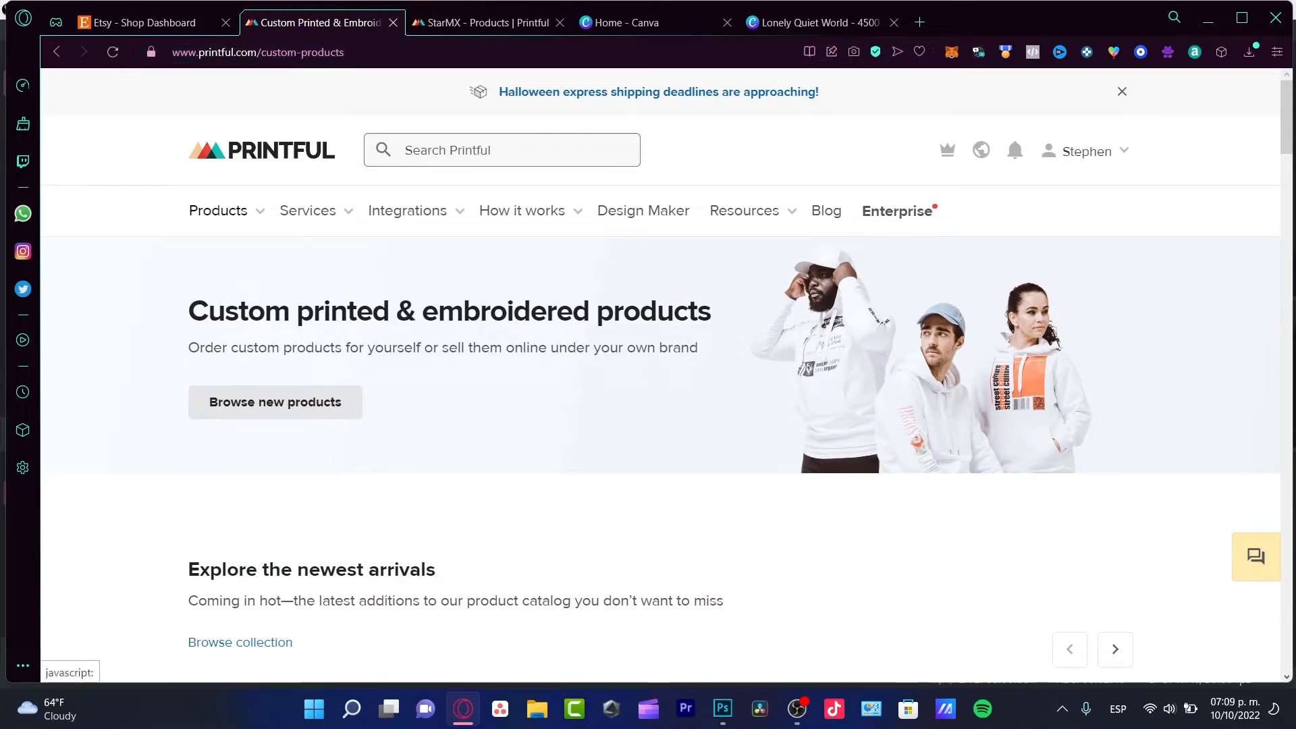
- Open the list of connected stores in the Printful account dashboard
click(1086, 152)
click(1056, 201)
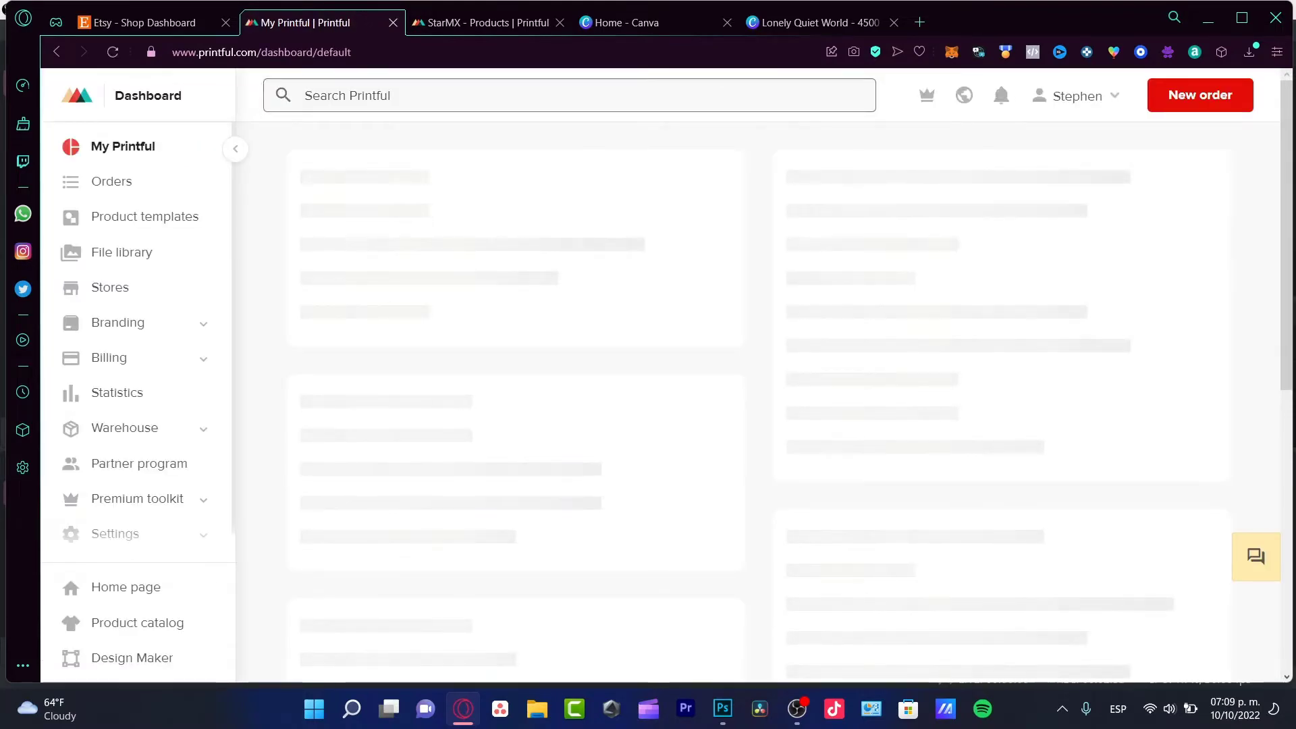
click(109, 287)
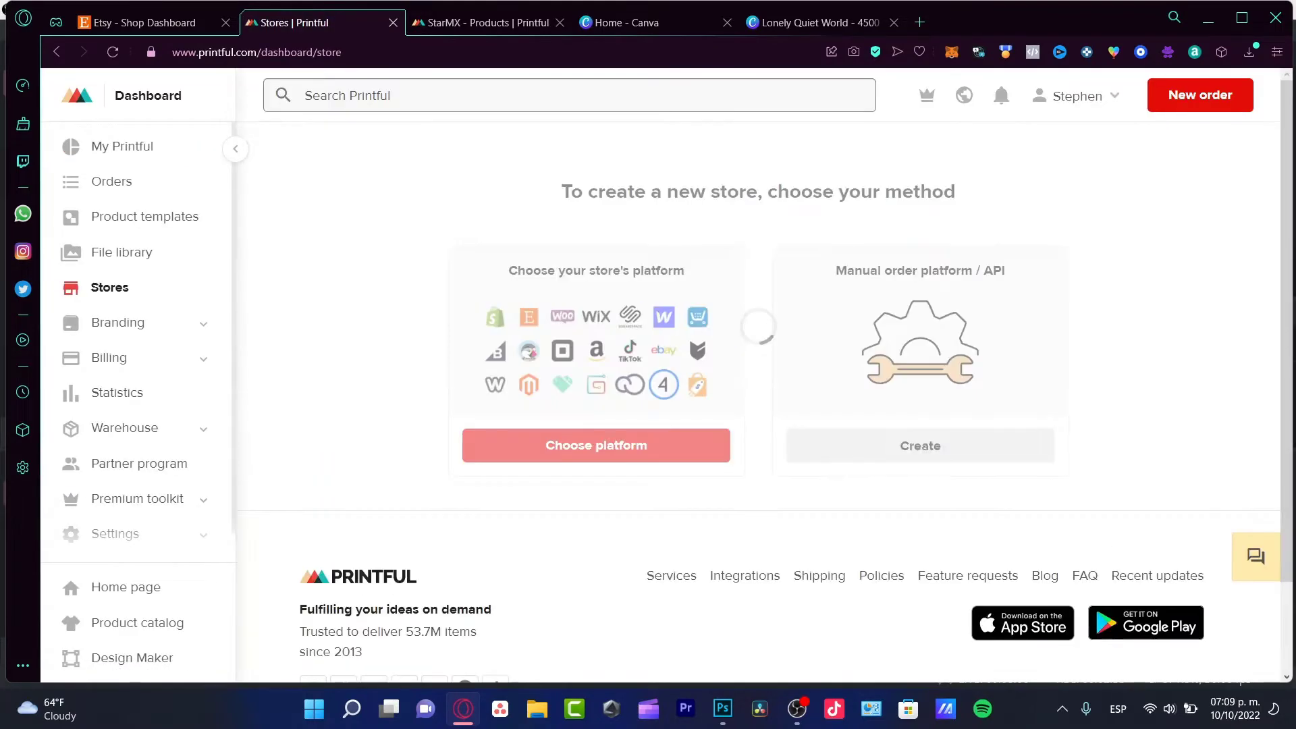
- Examine the ecommerce platforms that Printful offers for connecting a new store
scroll(1154, 442, down, 9)
scroll(1053, 446, up, 3)
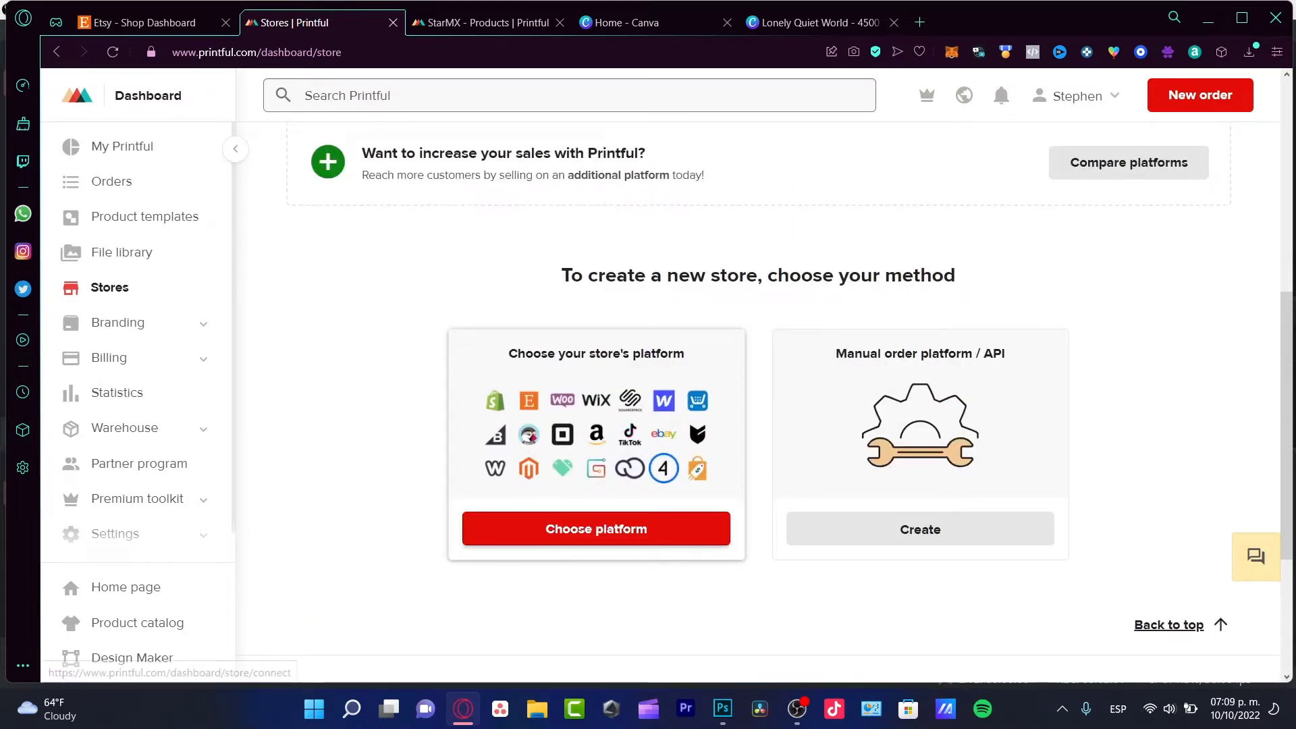
click(596, 529)
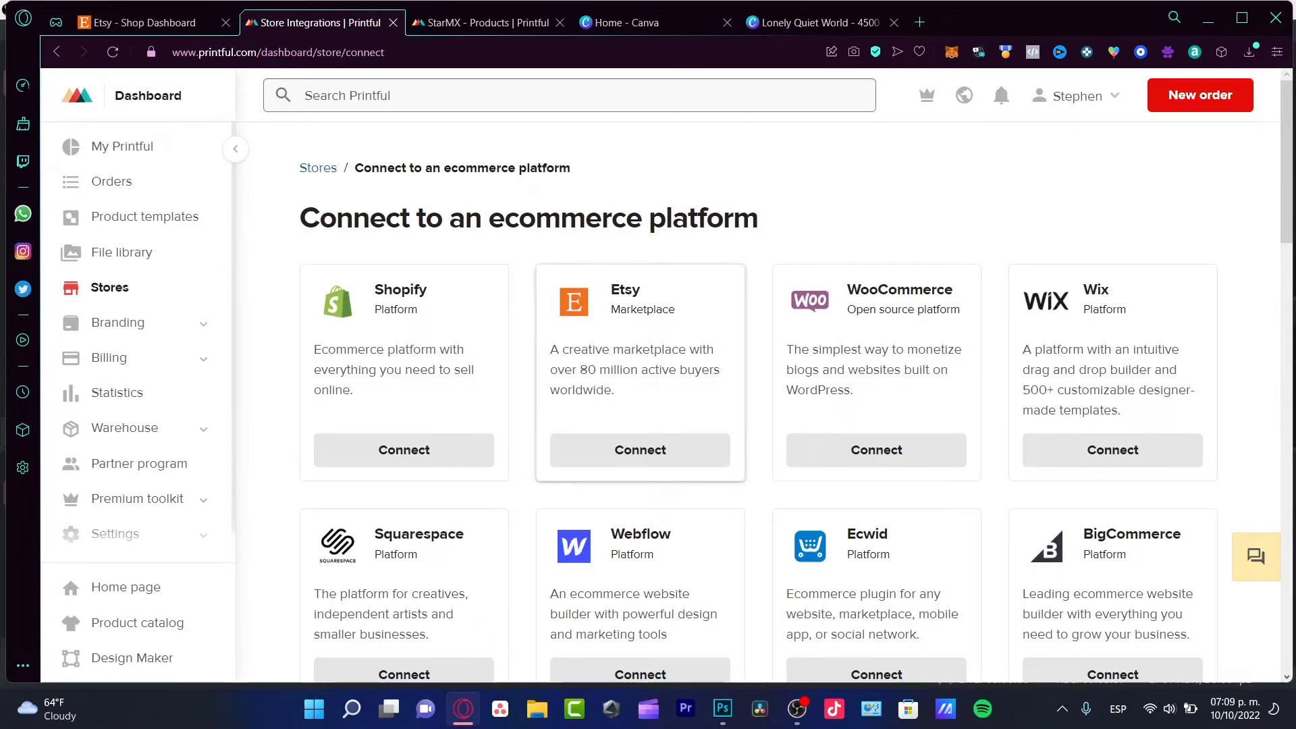
scroll(1114, 351, down, 3)
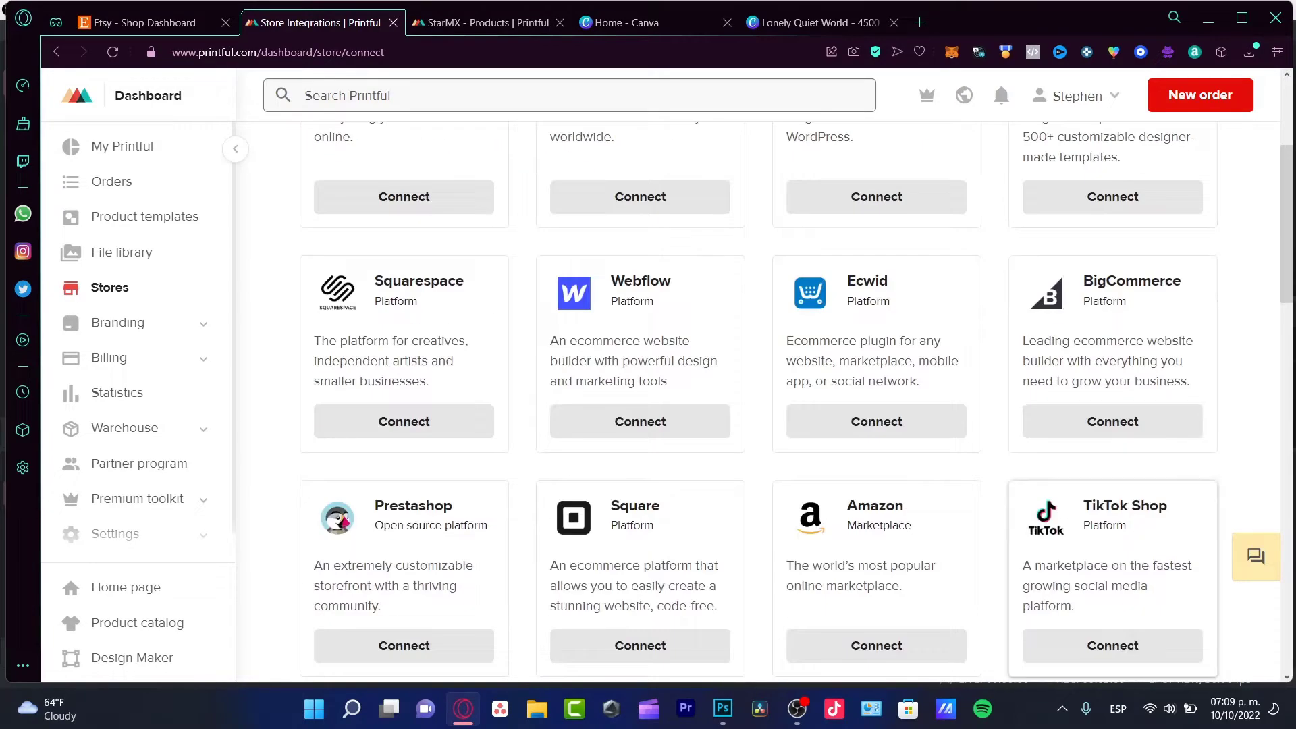
scroll(1114, 540, down, 3)
scroll(1113, 540, down, 3)
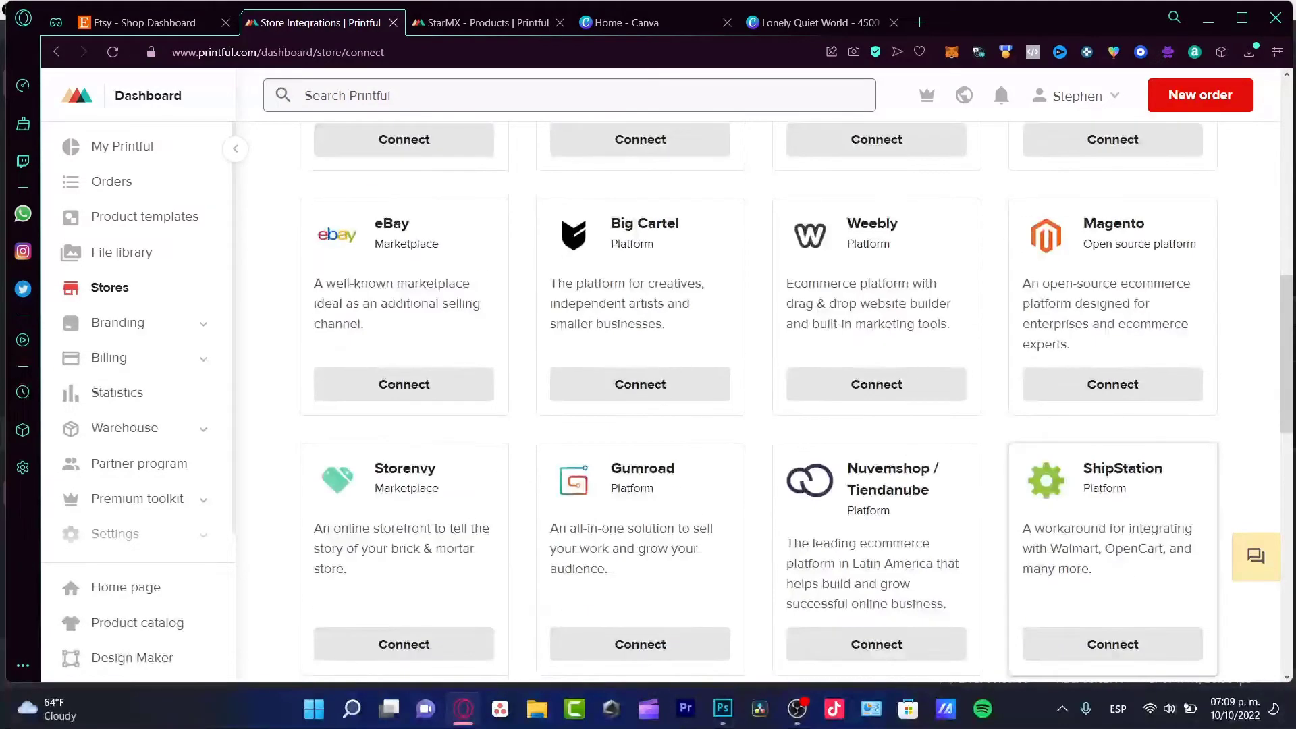
scroll(1114, 539, down, 4)
scroll(405, 540, up, 7)
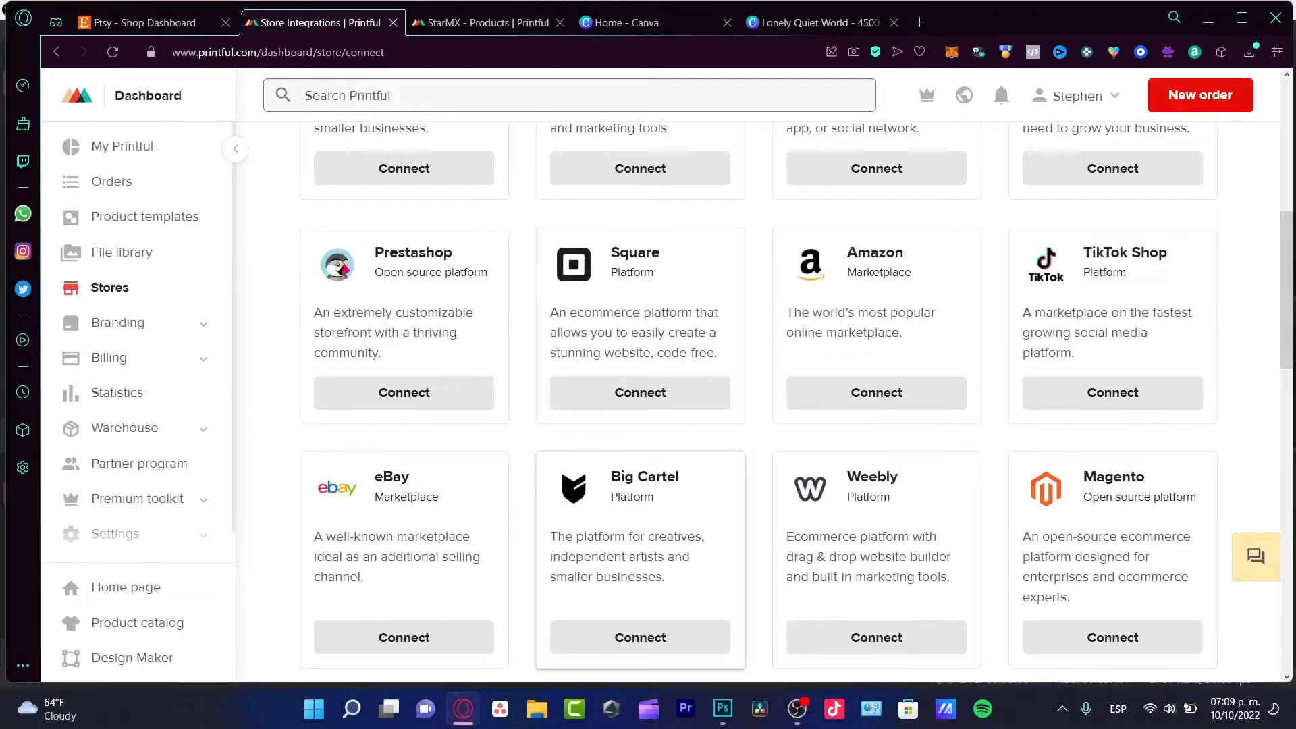
scroll(641, 540, down, 3)
scroll(641, 540, down, 3)
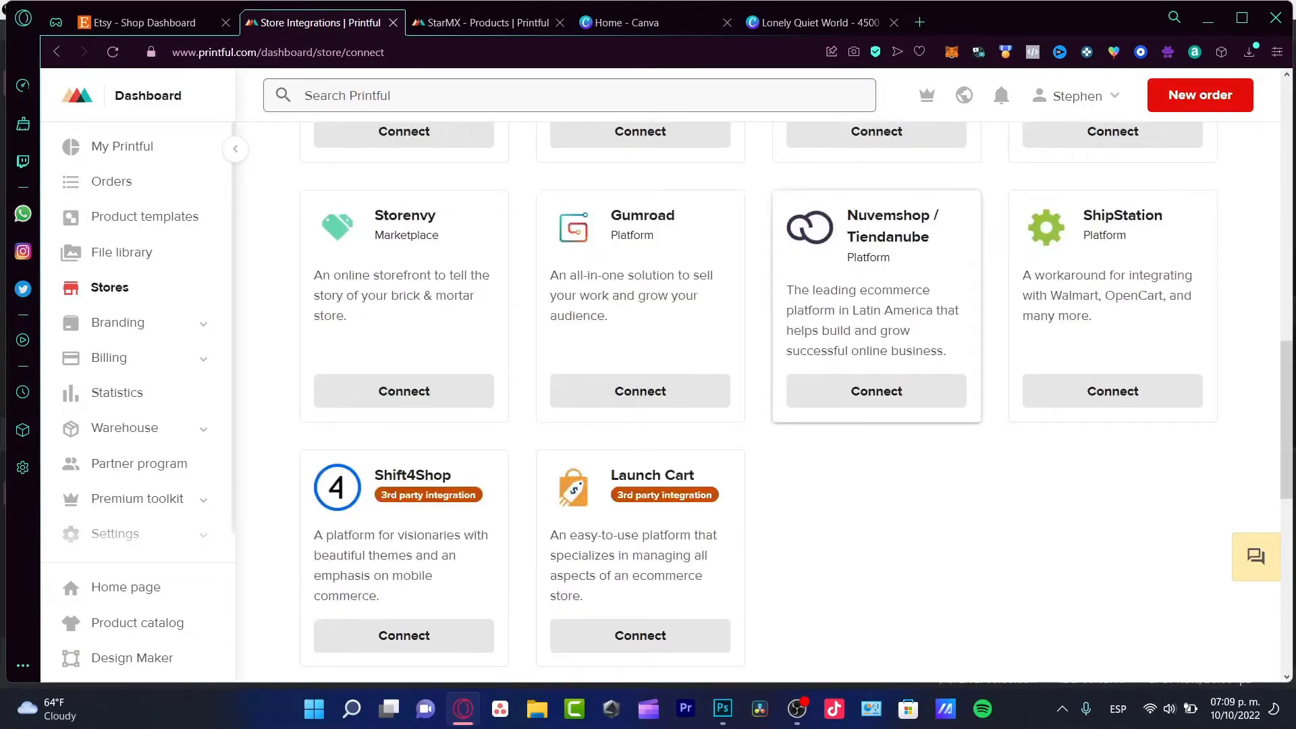
scroll(1113, 573, up, 10)
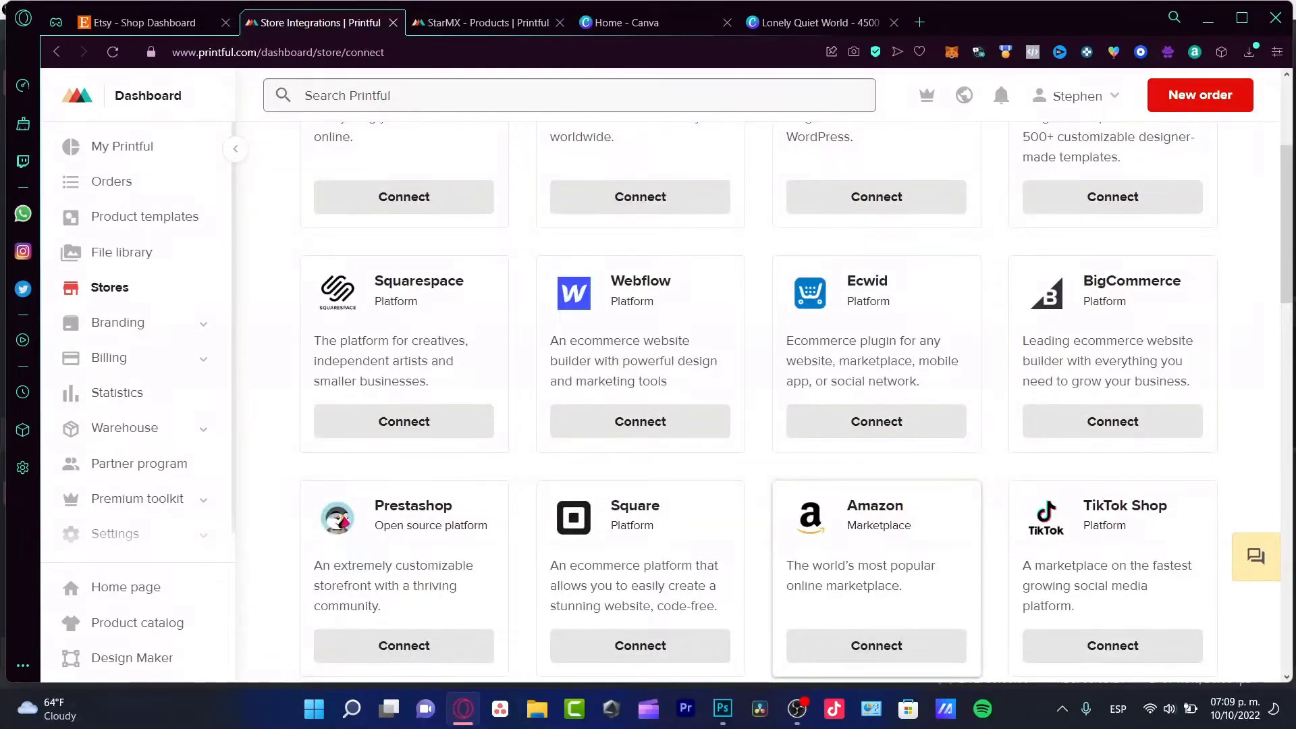
scroll(877, 574, up, 3)
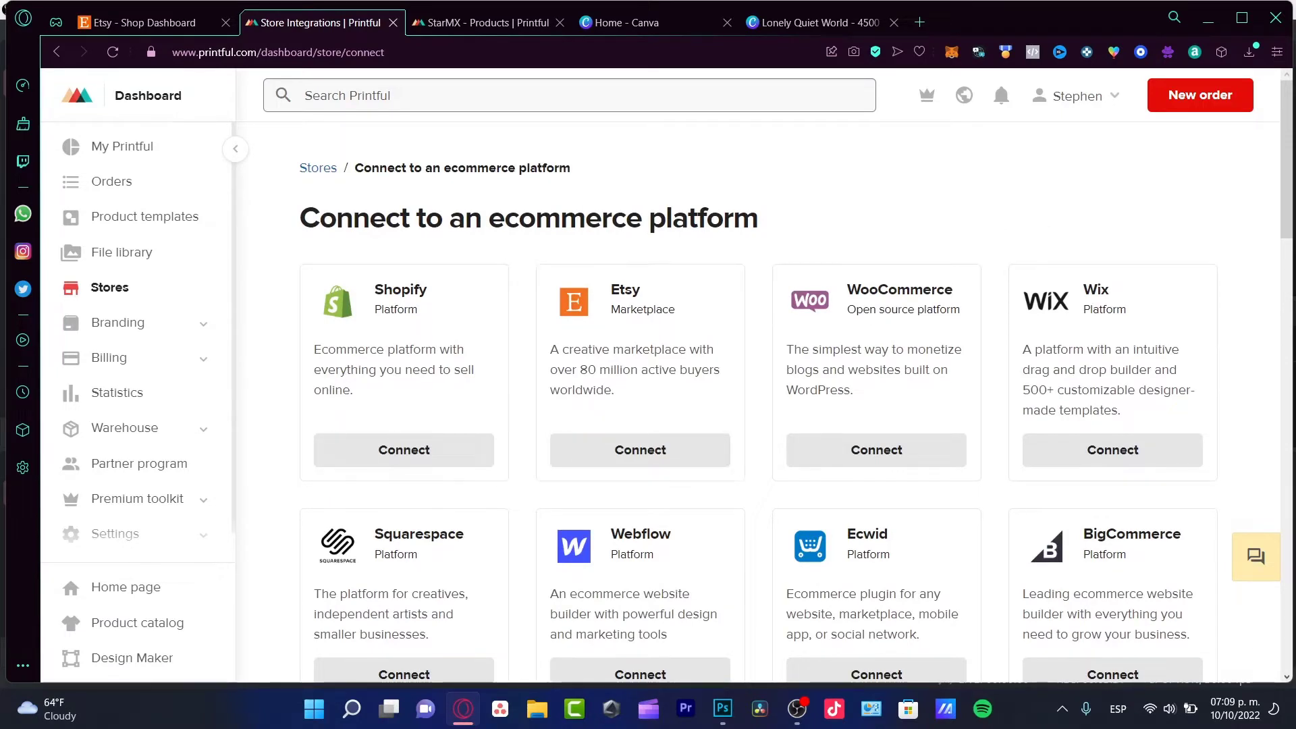
- Return to the store list, open the StarMX Etsy store and start adding a product
click(318, 167)
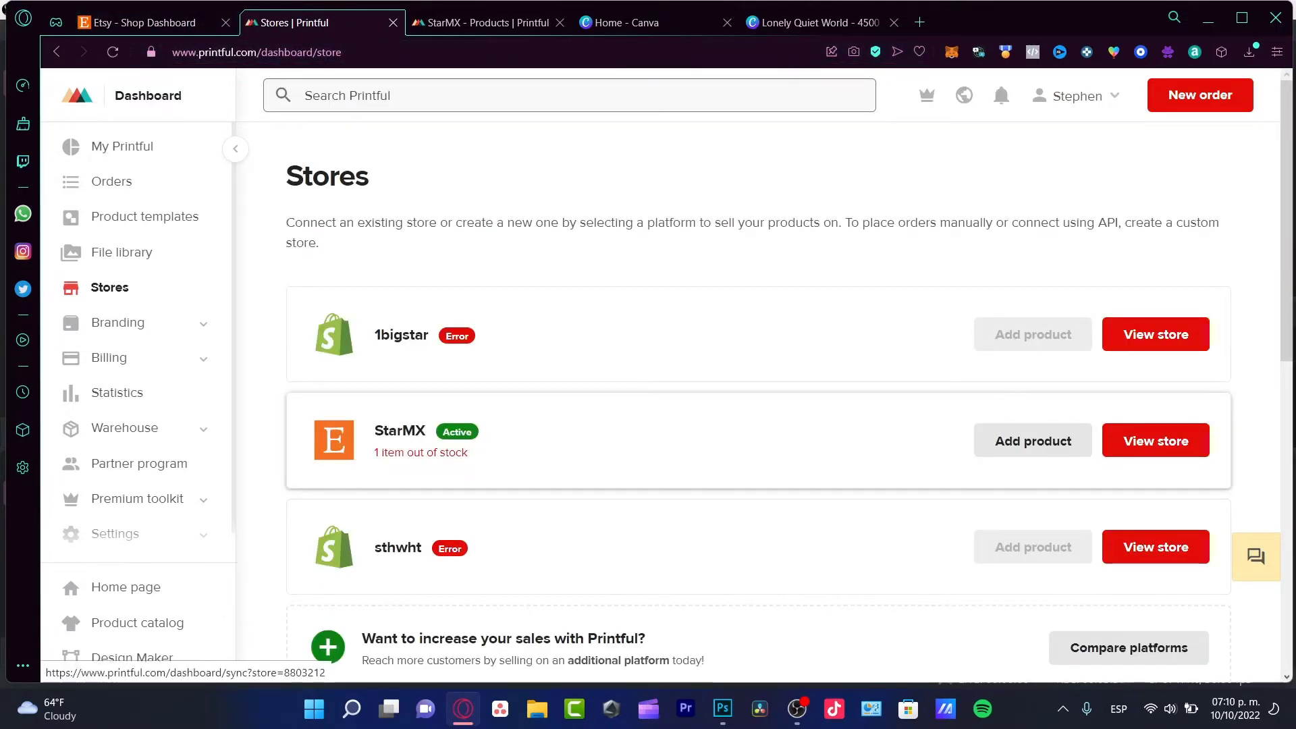
click(864, 442)
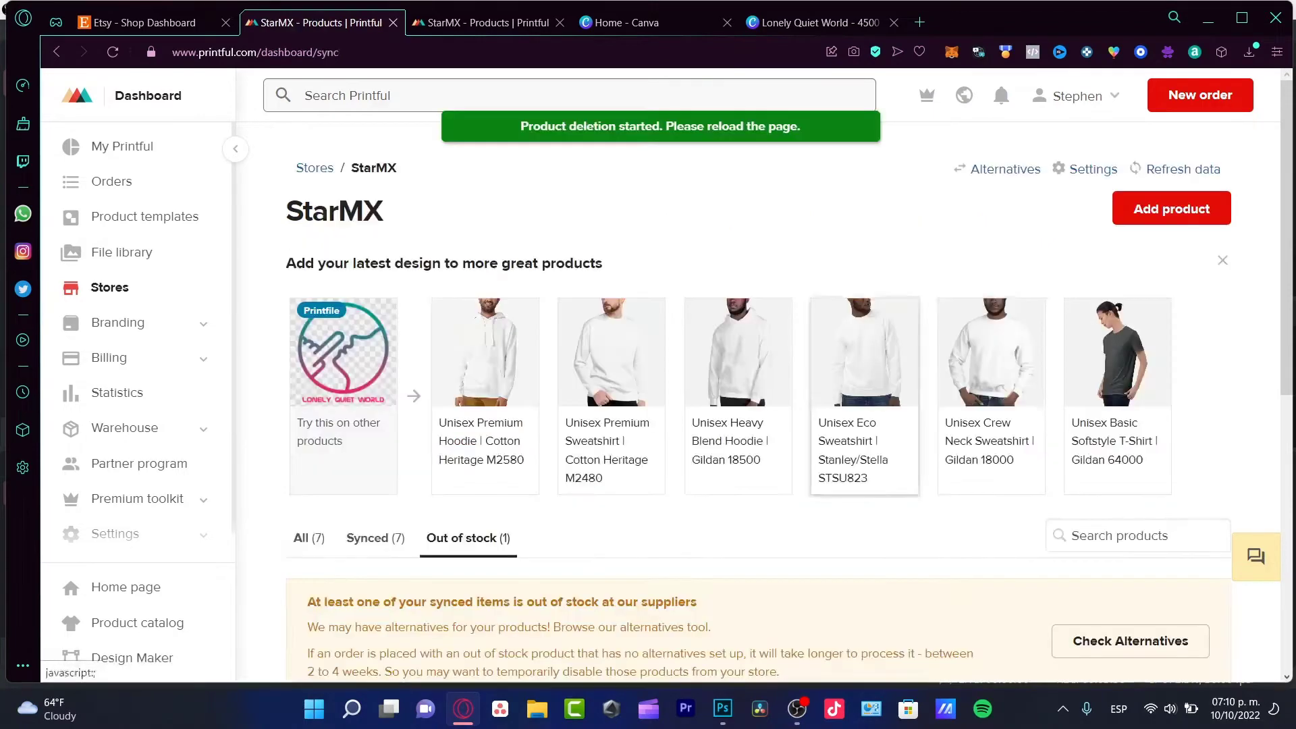
click(1172, 208)
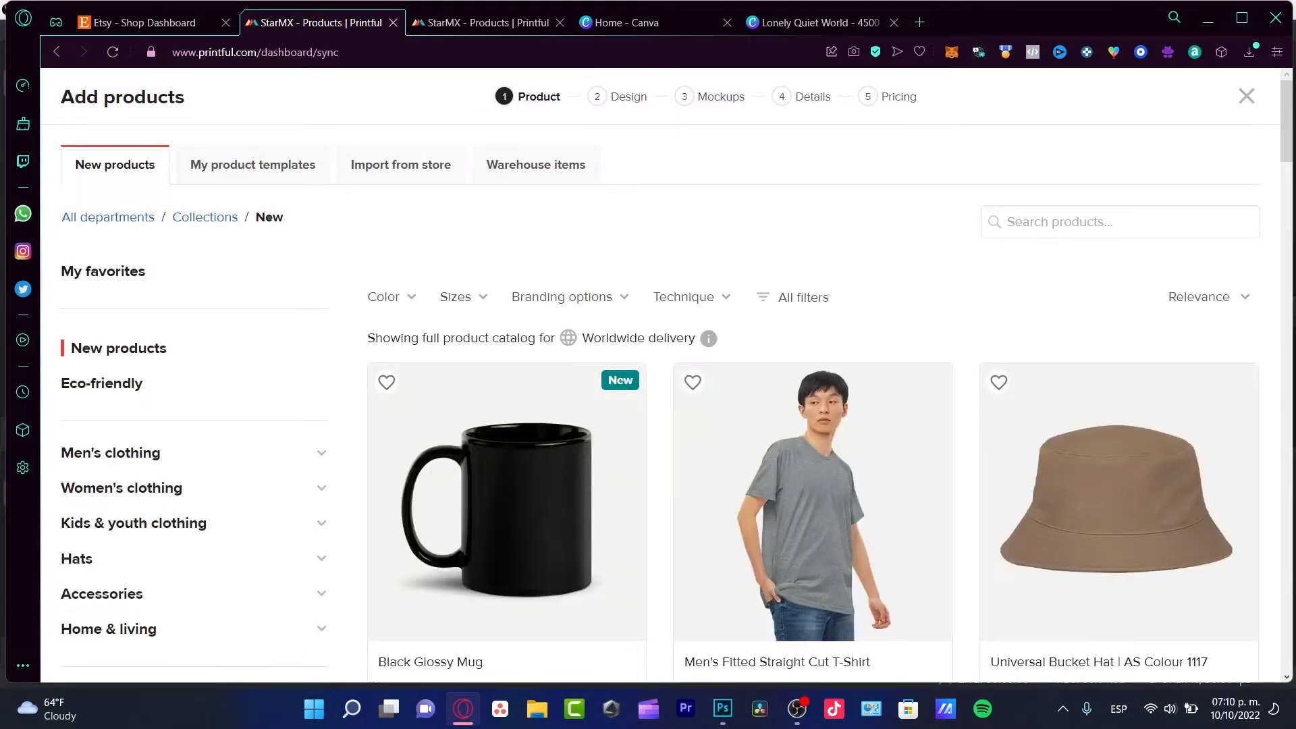
- Search the product catalog for "sticker" and choose the Kiss Cut Sticker Sheet
click(1120, 222)
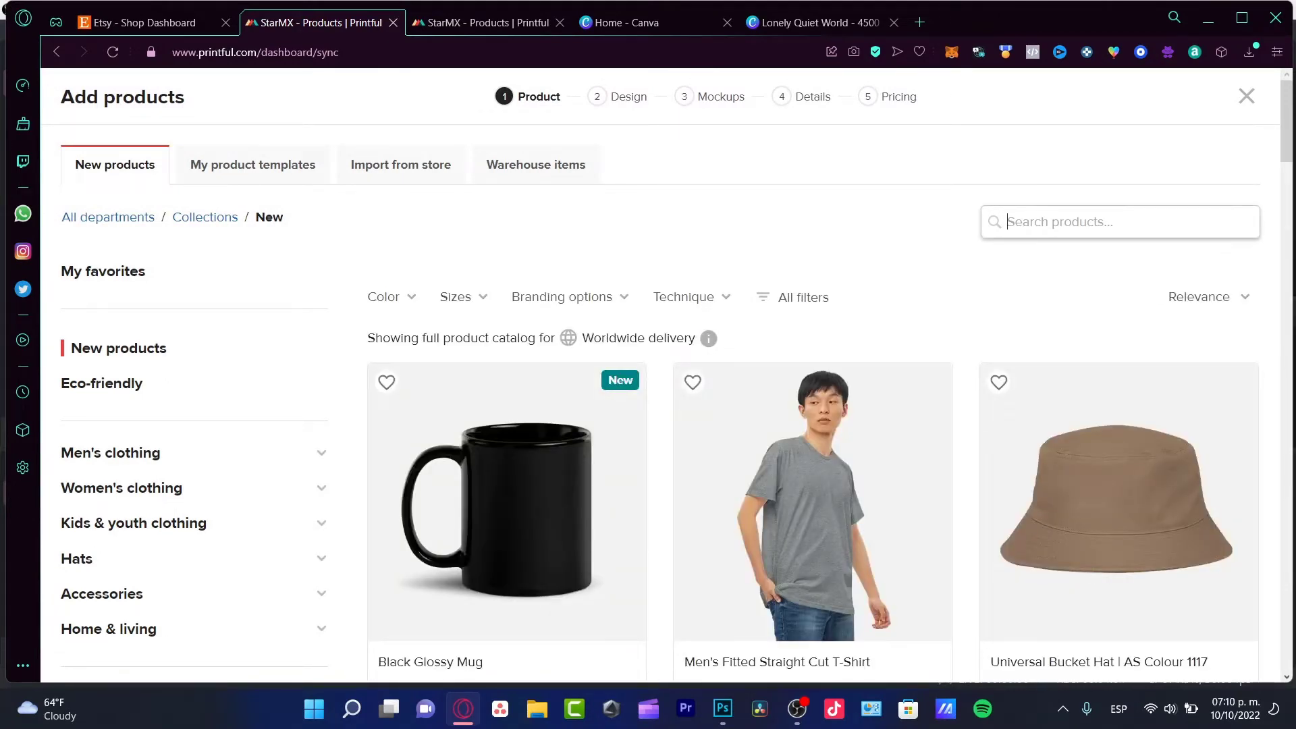
text(stickrr)
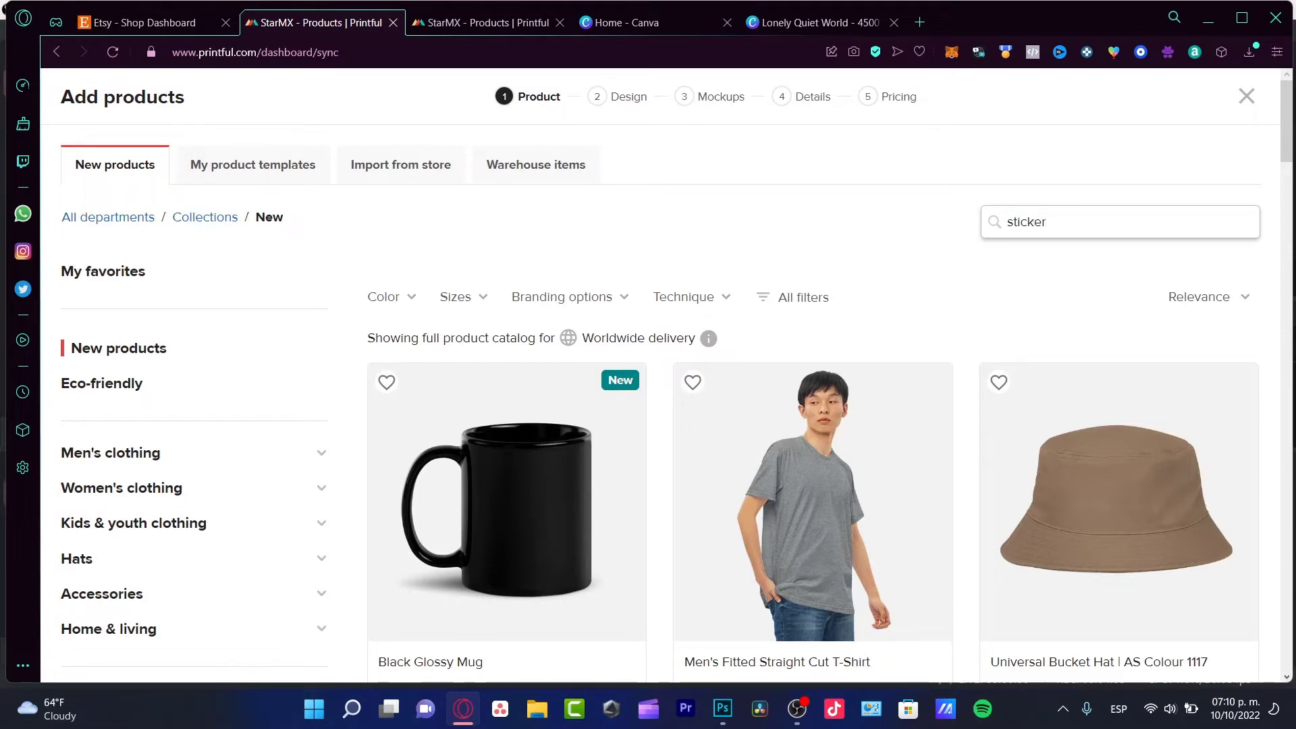
key(Return)
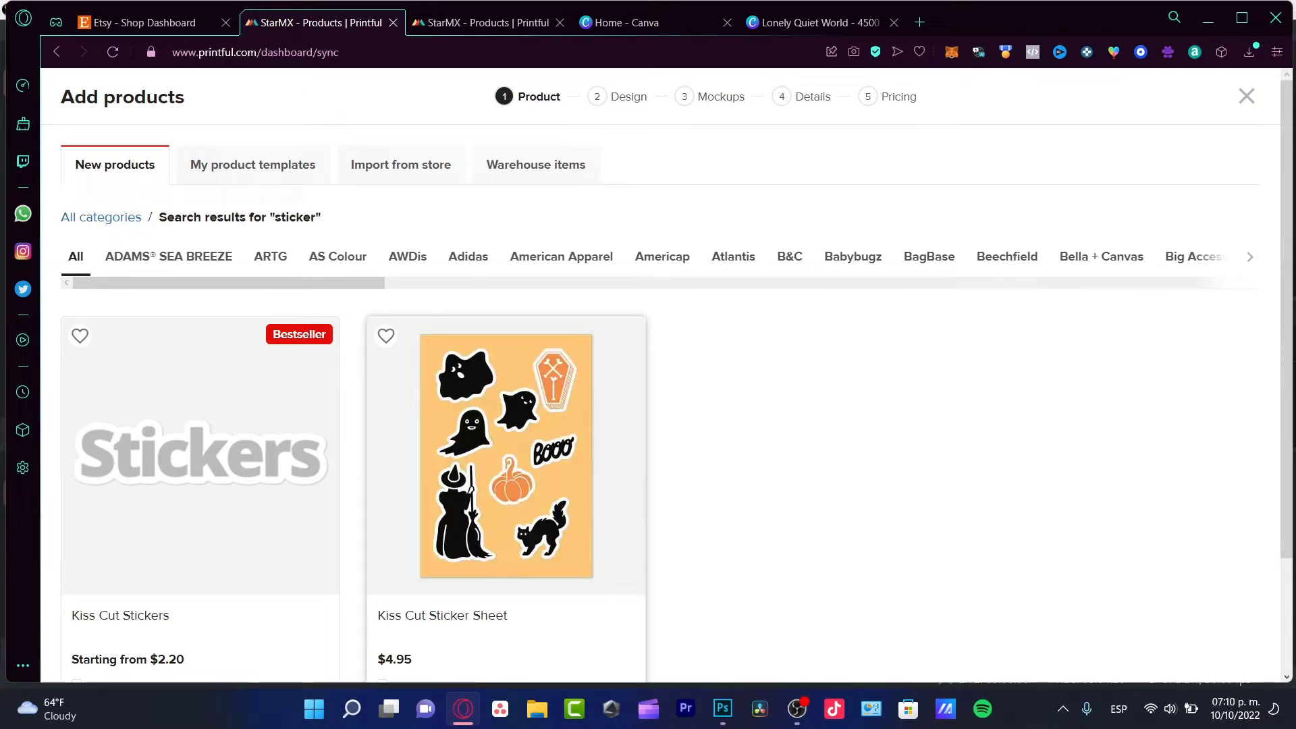
scroll(647, 371, down, 2)
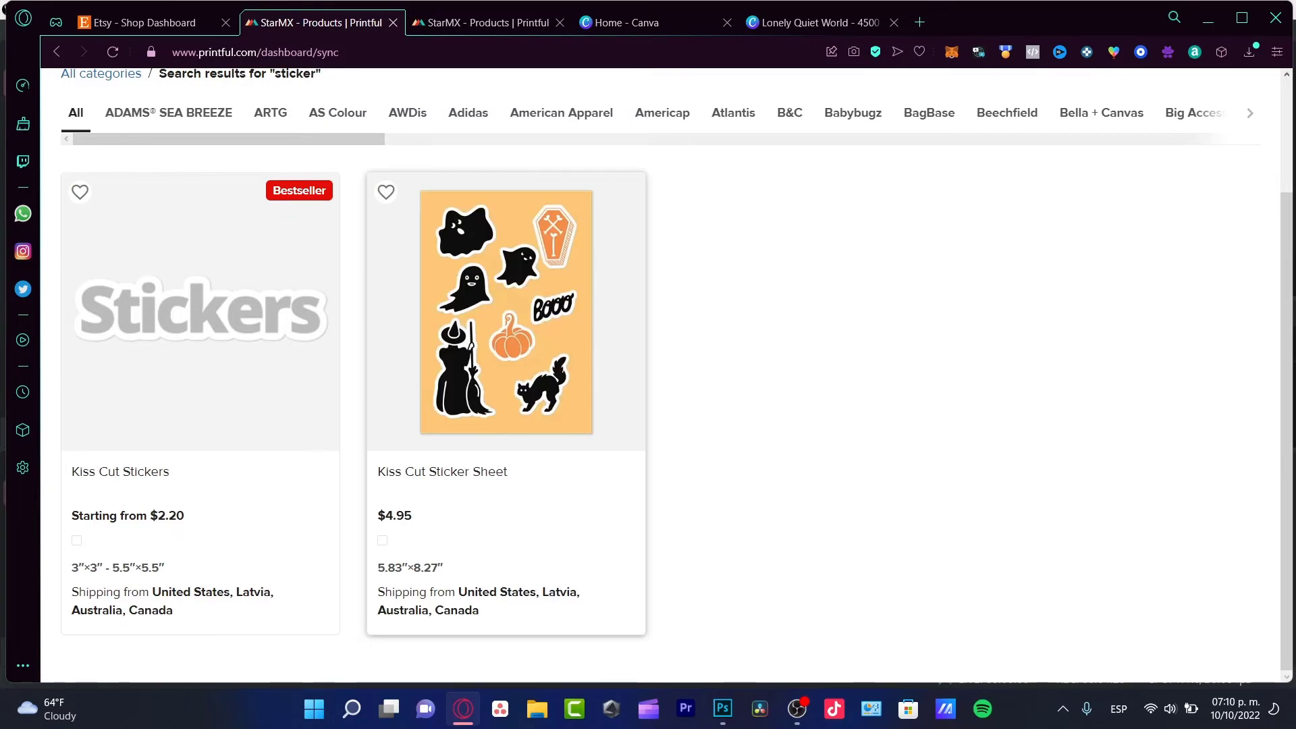
click(505, 324)
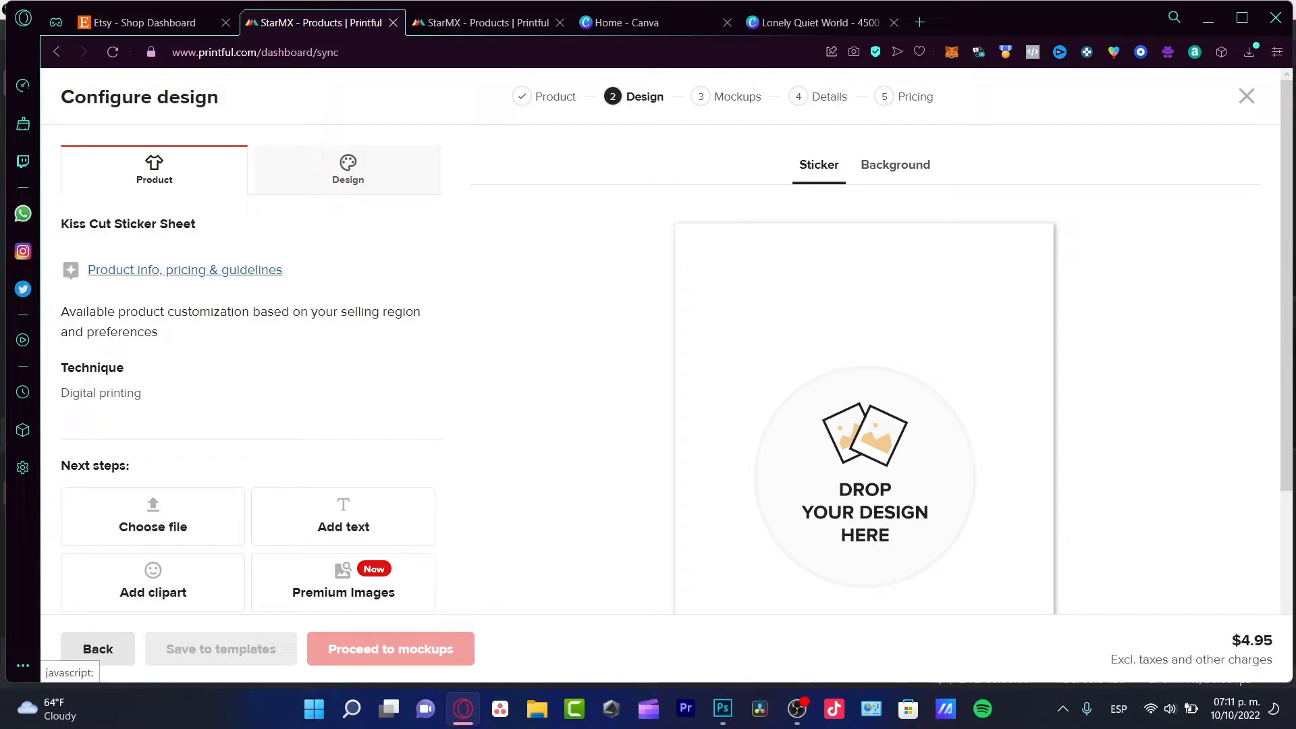
- Open the Kiss Cut Sticker Sheet's product information and check the size and paper format in its print file templates
right_click(167, 269)
click(166, 269)
click(166, 270)
click(542, 185)
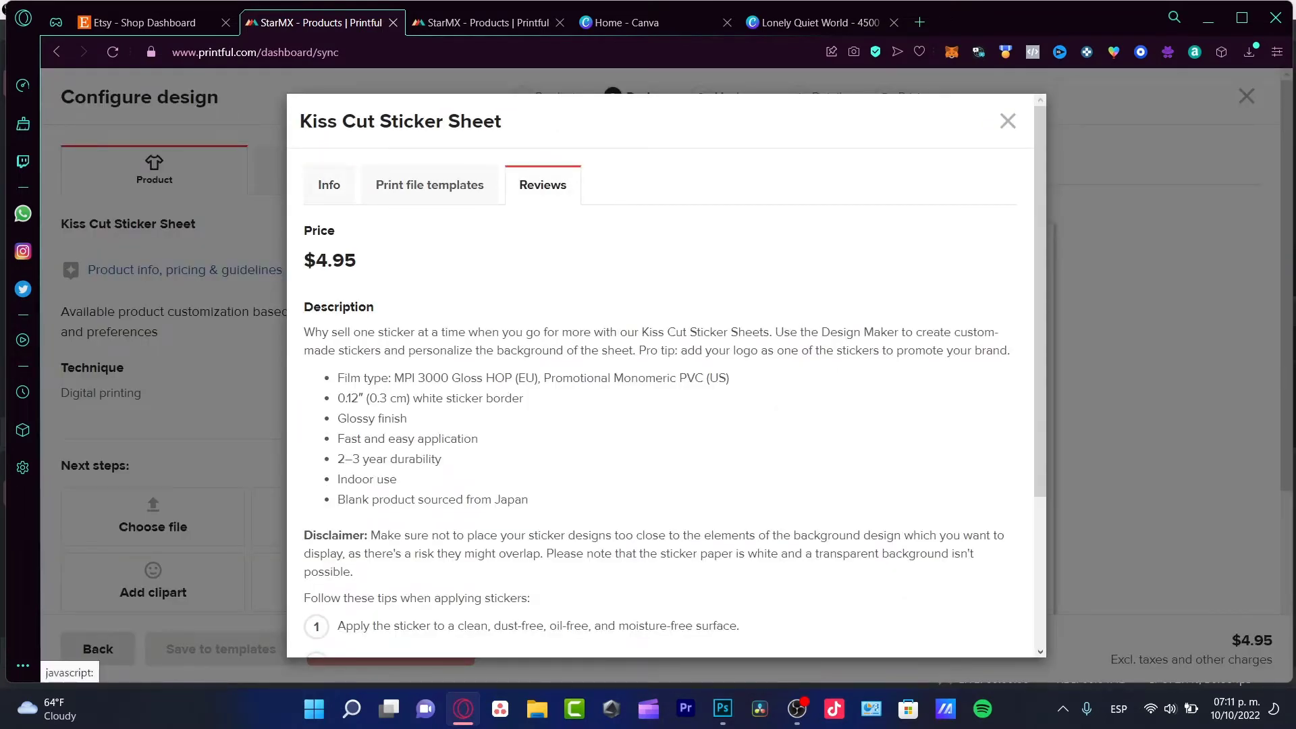
click(430, 185)
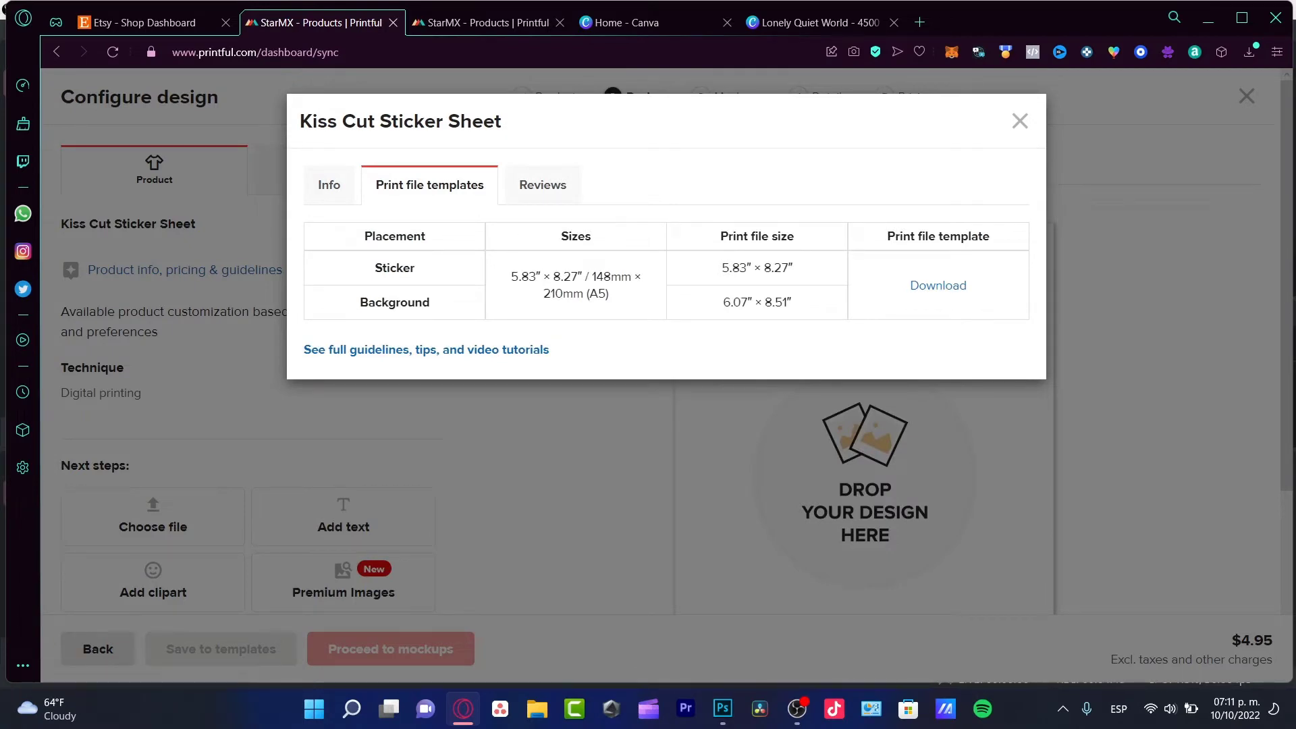
drag(750, 235, 794, 235)
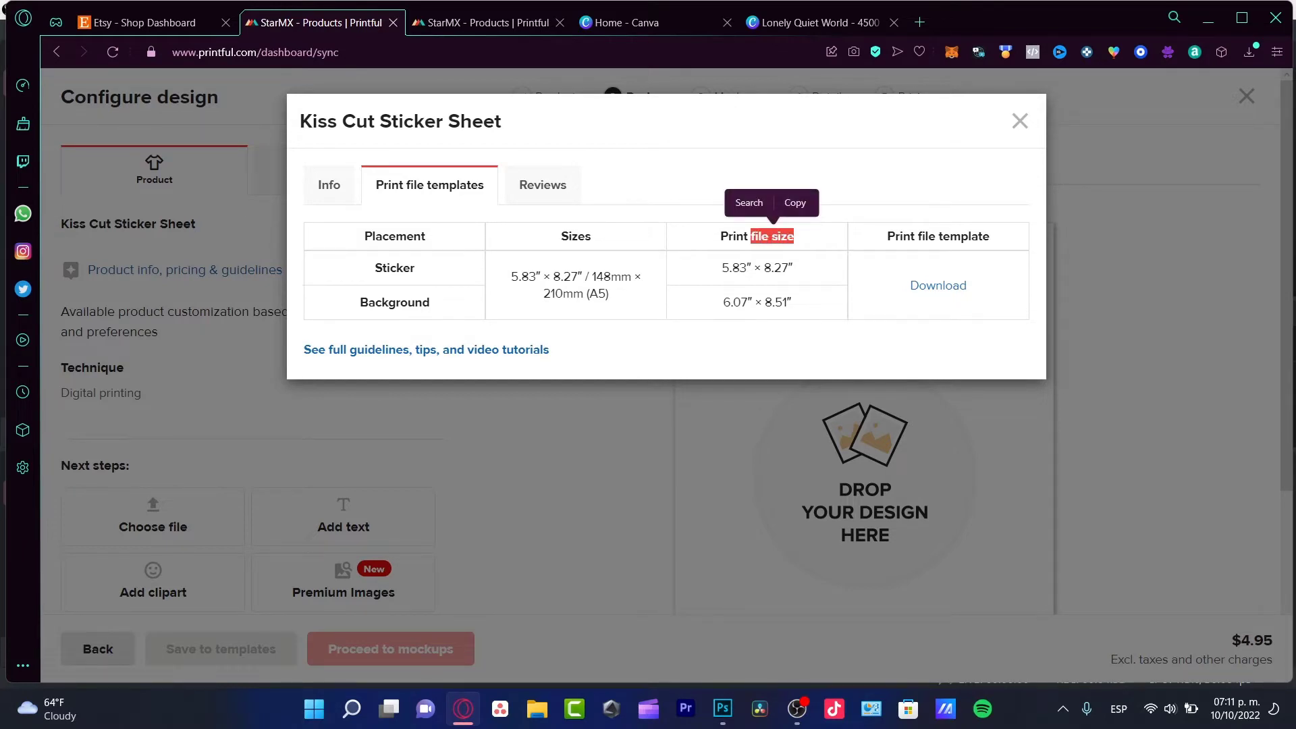
drag(605, 293, 589, 294)
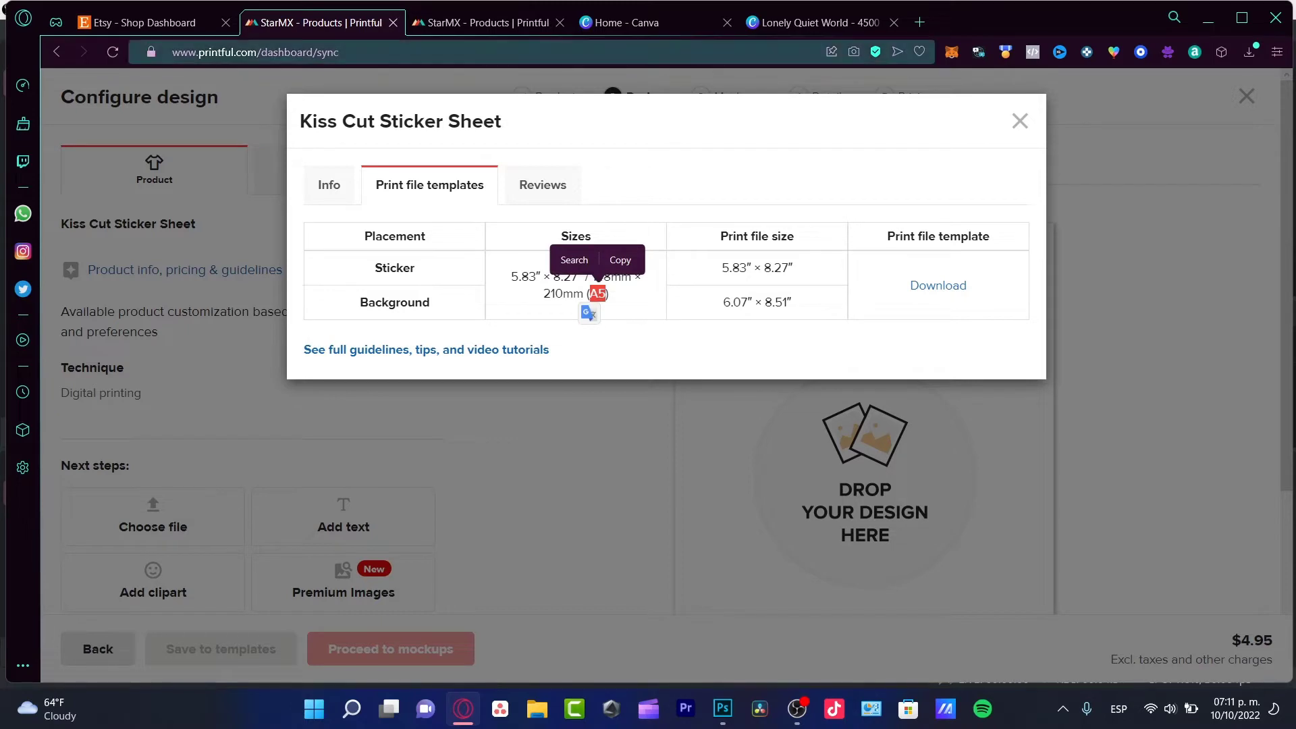
- Switch to Canva and create a new blank design from the A5 Document format
click(619, 22)
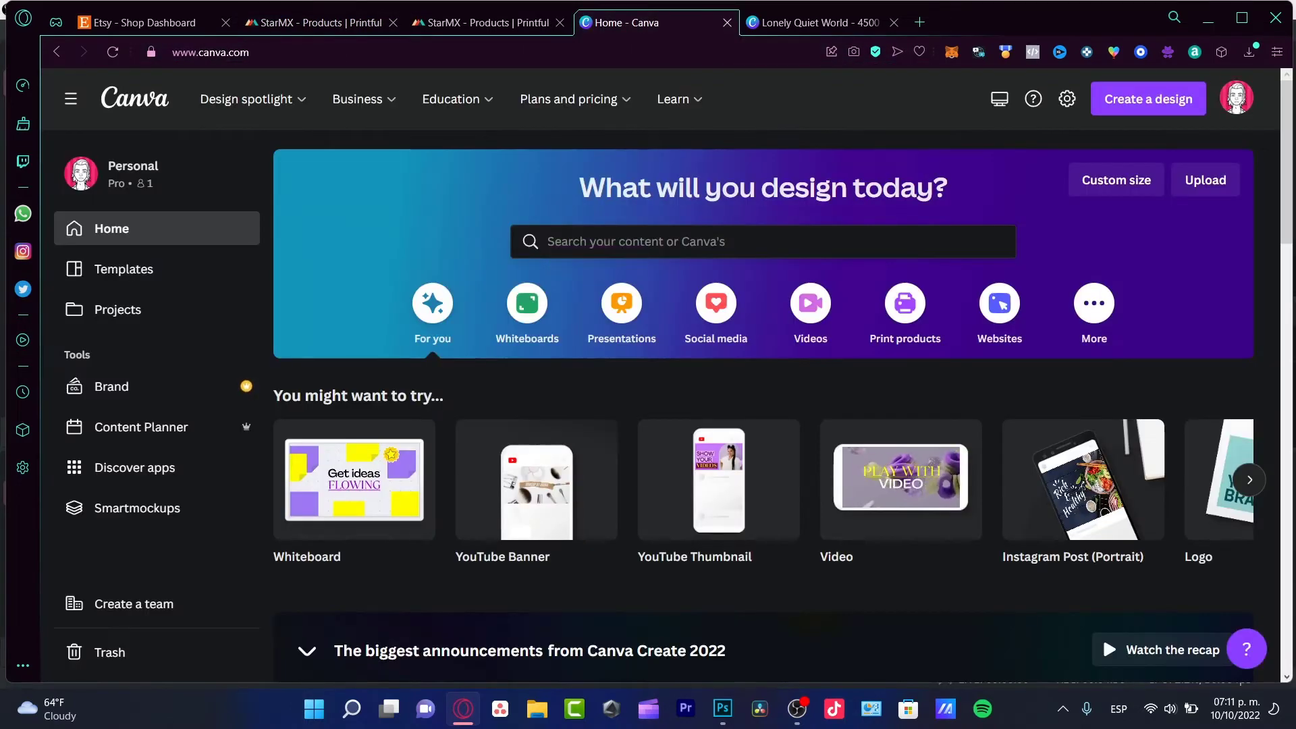
click(1148, 100)
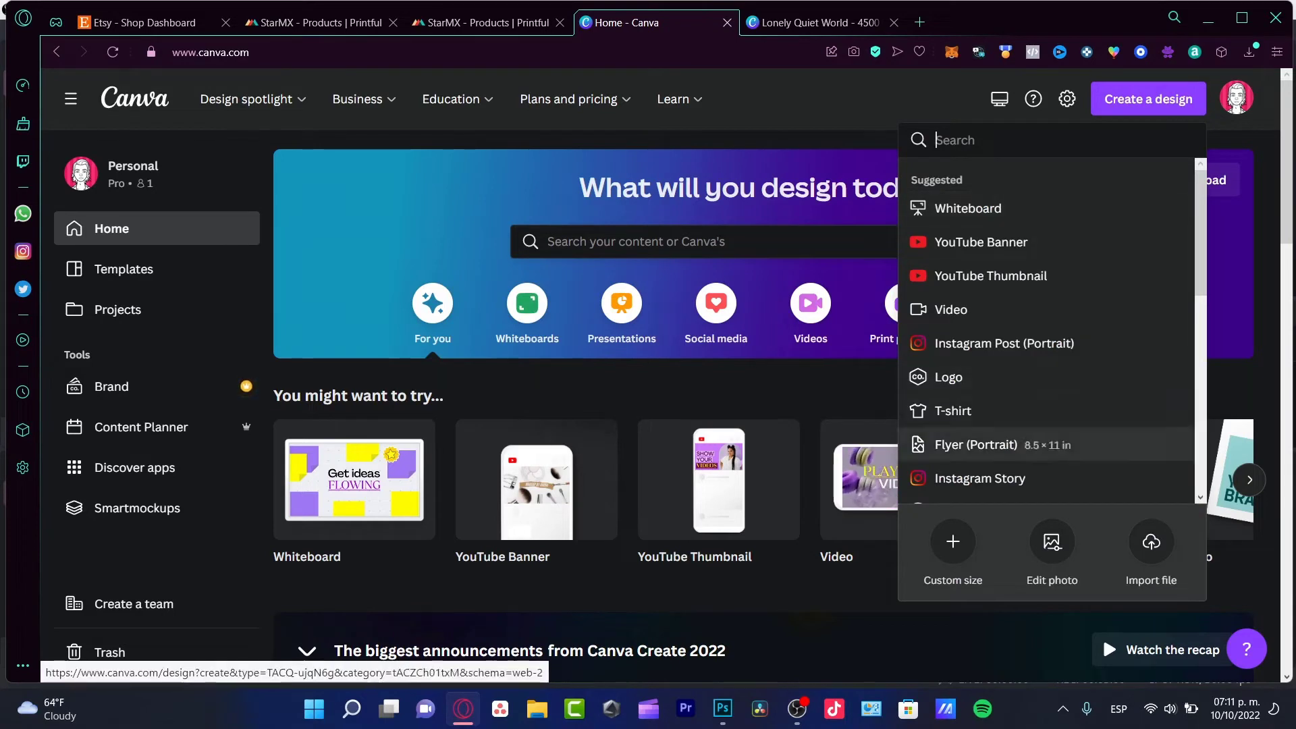
text(a5)
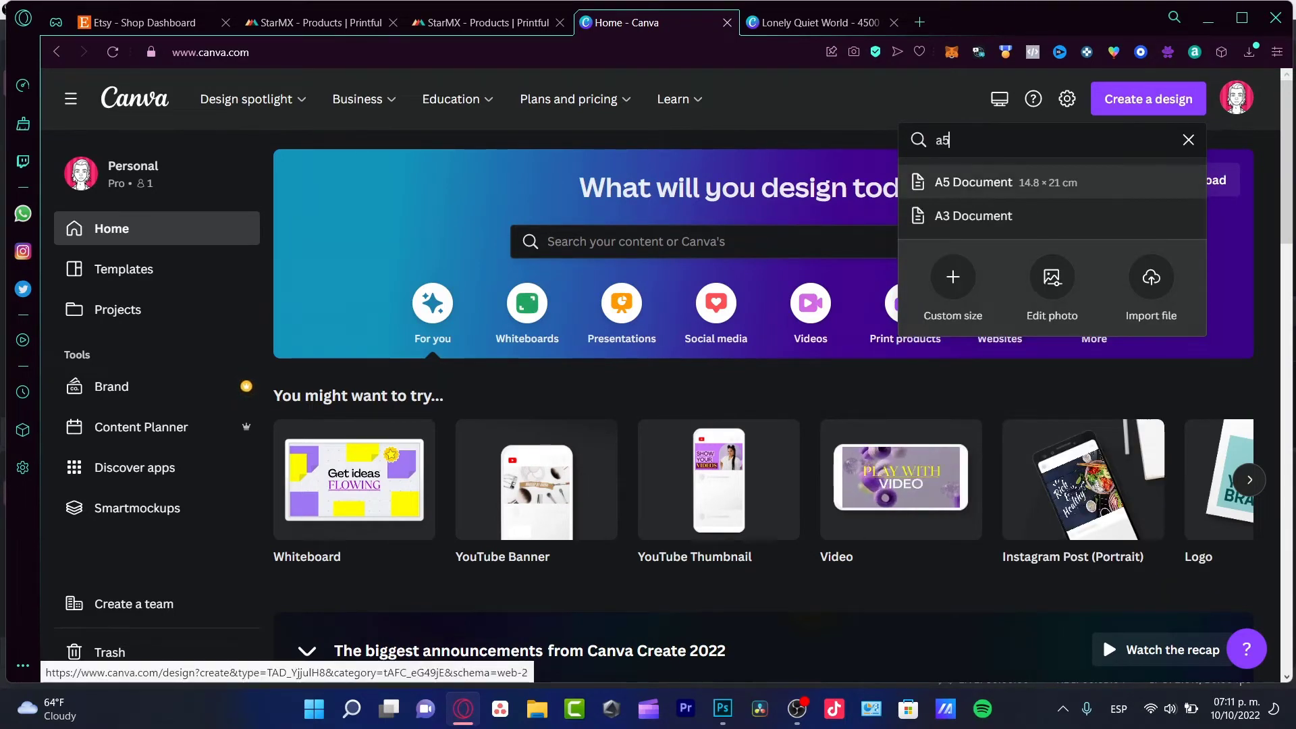
click(973, 182)
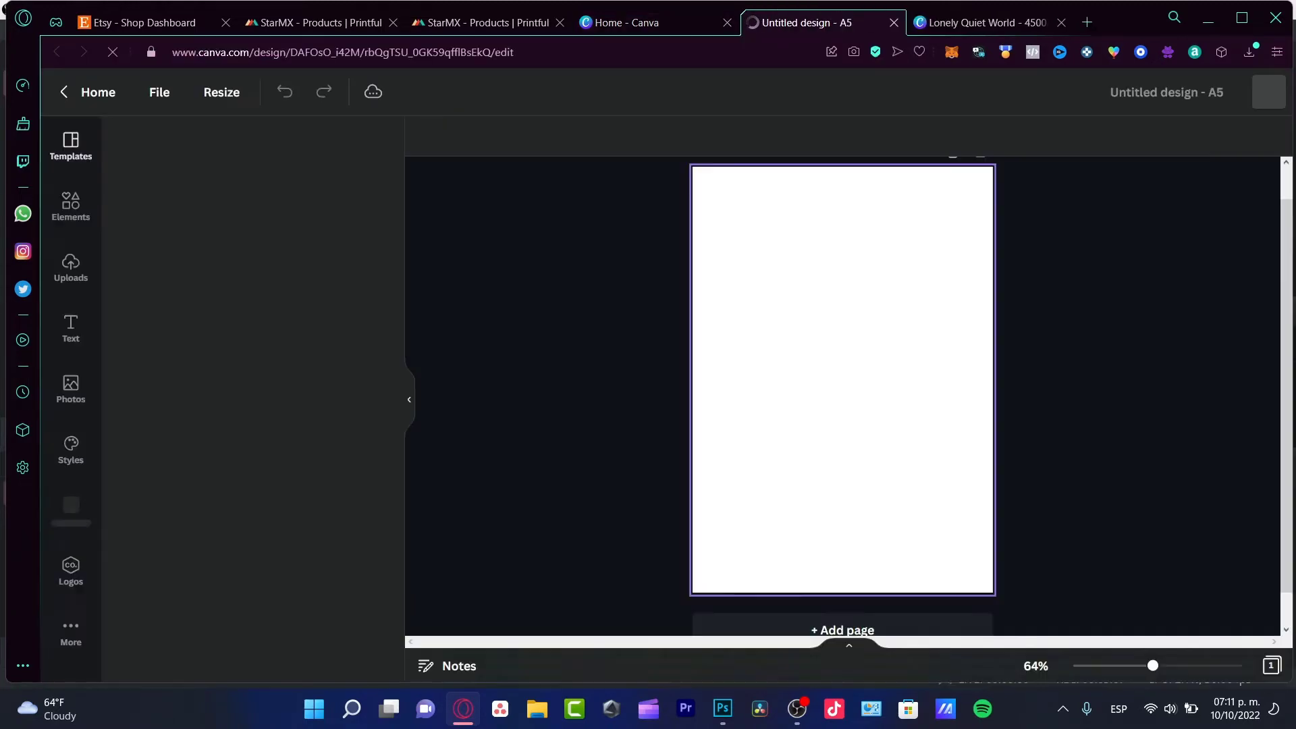
- Switch to Printful, try to download the Kiss Cut Sticker Sheet's print file template, and close the product information
click(331, 22)
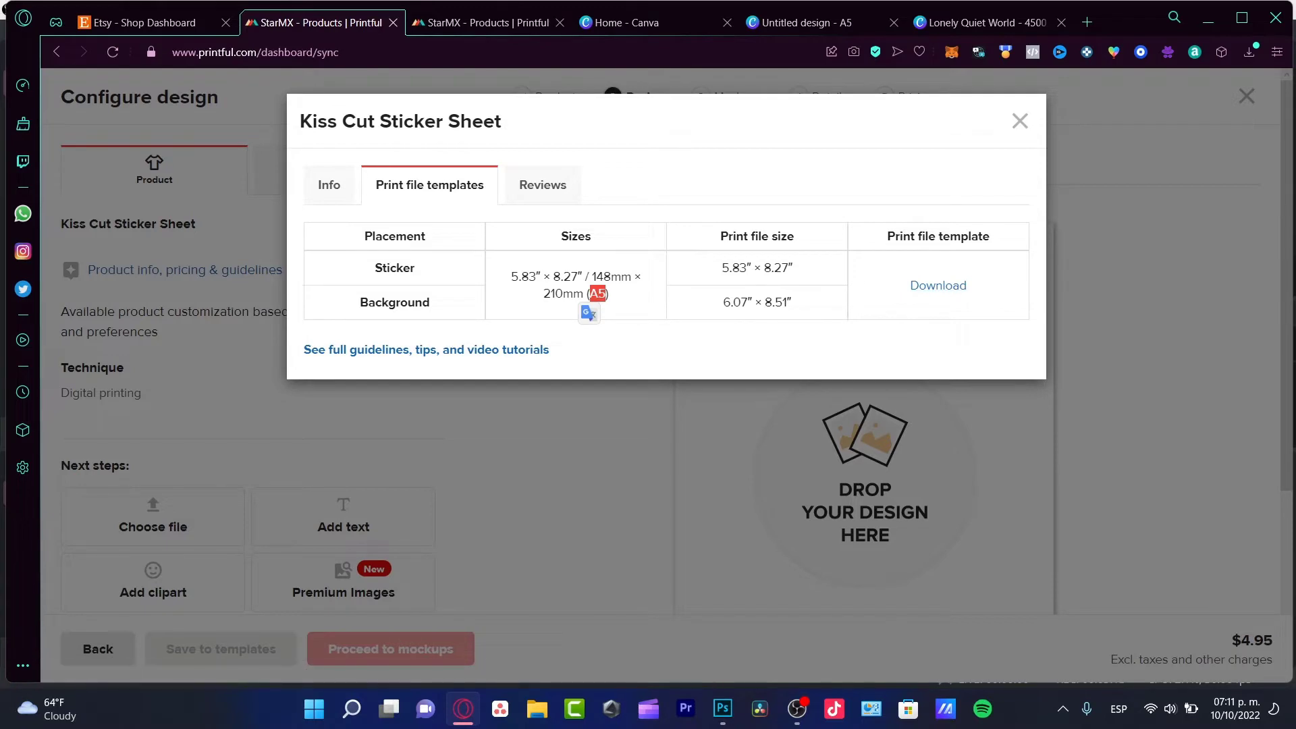
click(961, 335)
click(938, 285)
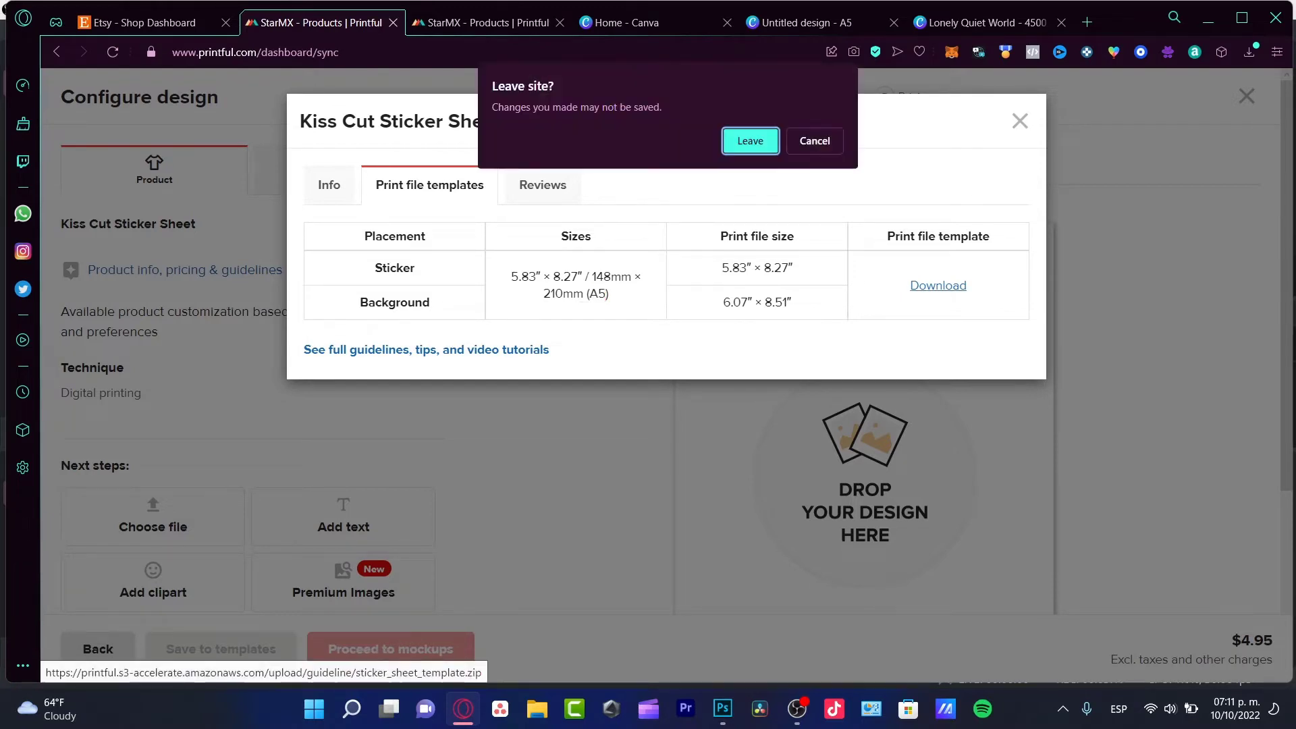
key(Escape)
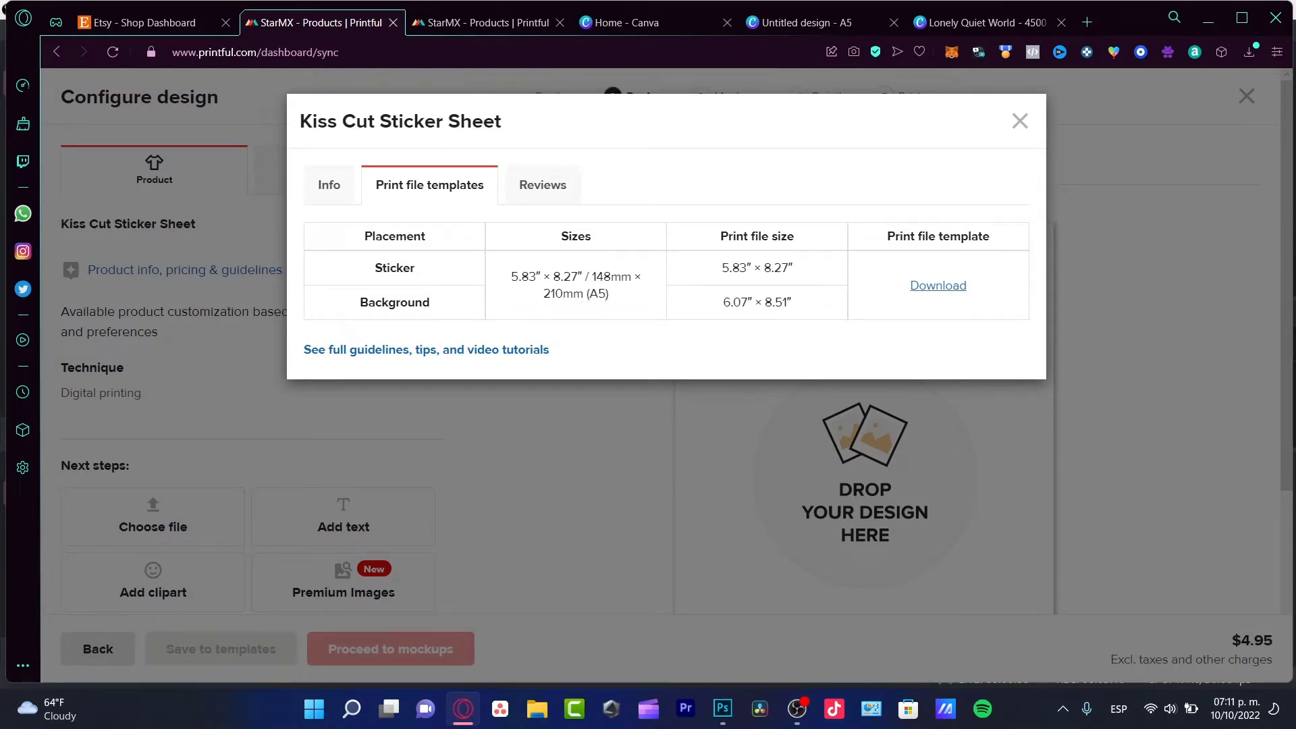
key(Escape)
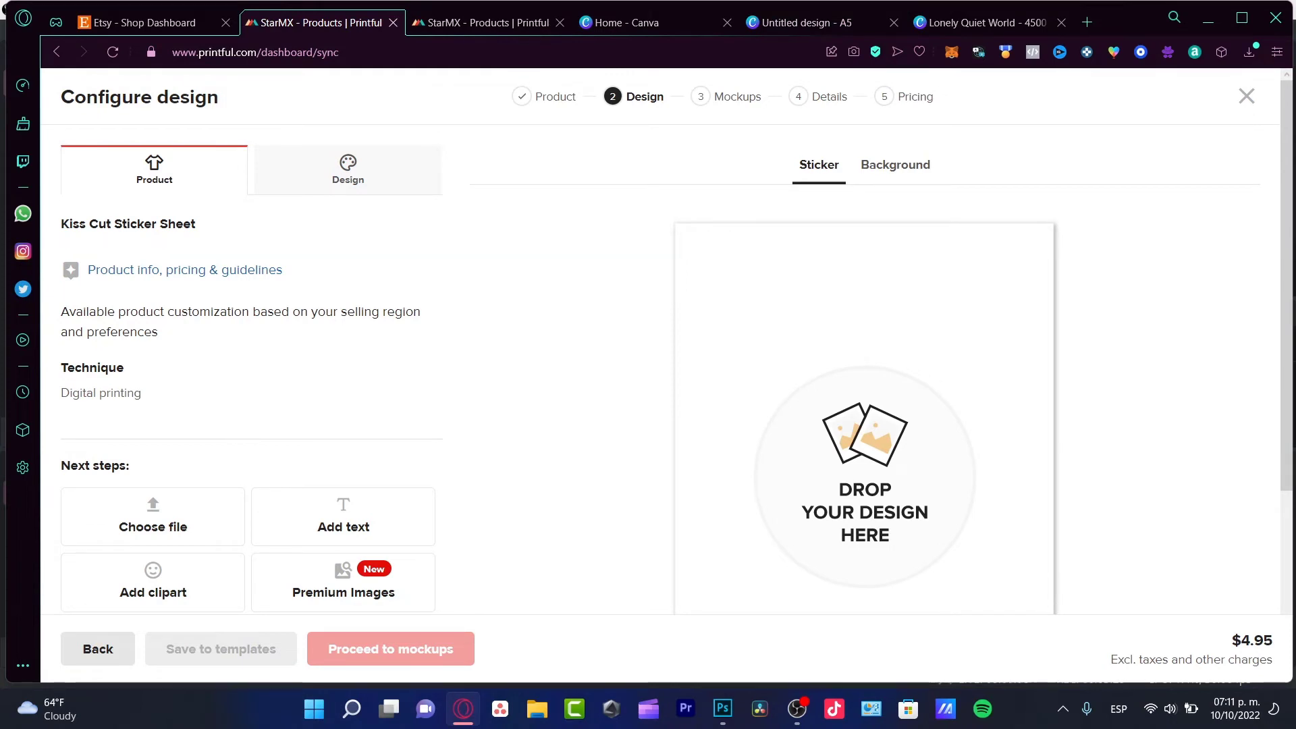
- Return to the A5 design in Canva and search the elements for "happy star", showing only graphics
click(808, 22)
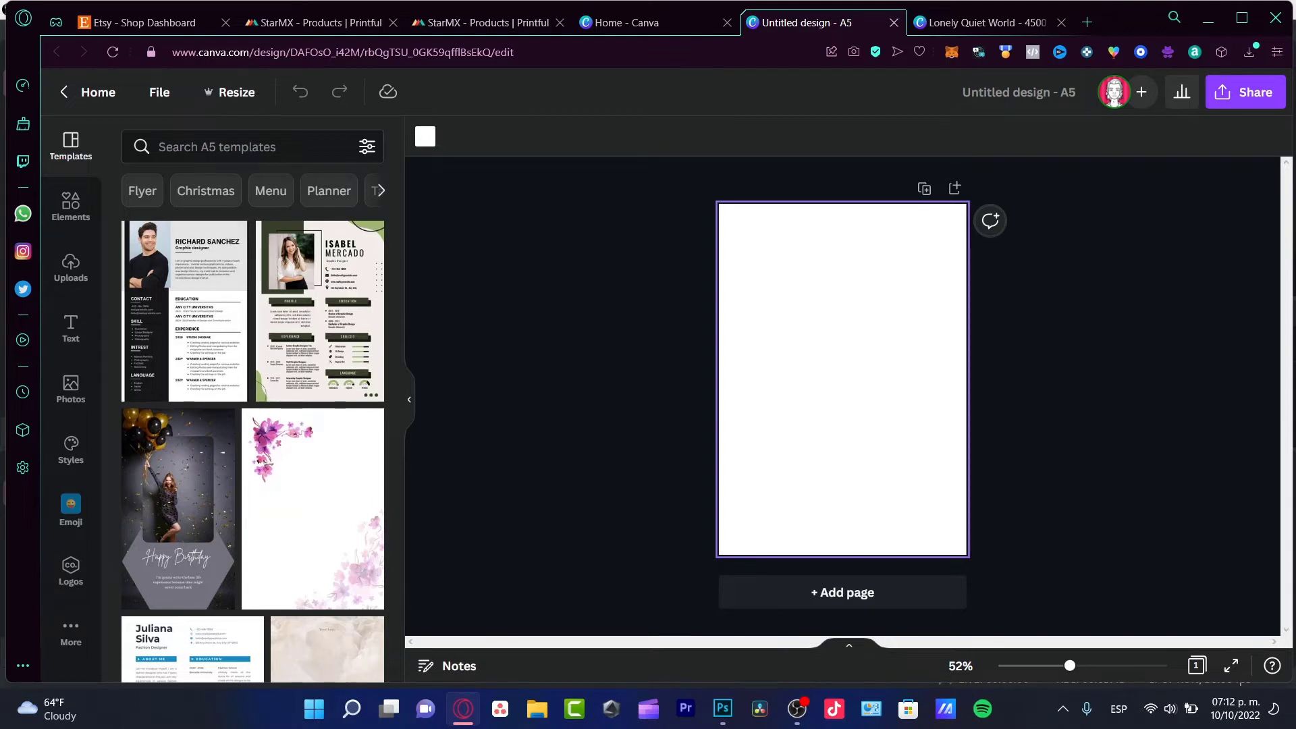
click(70, 204)
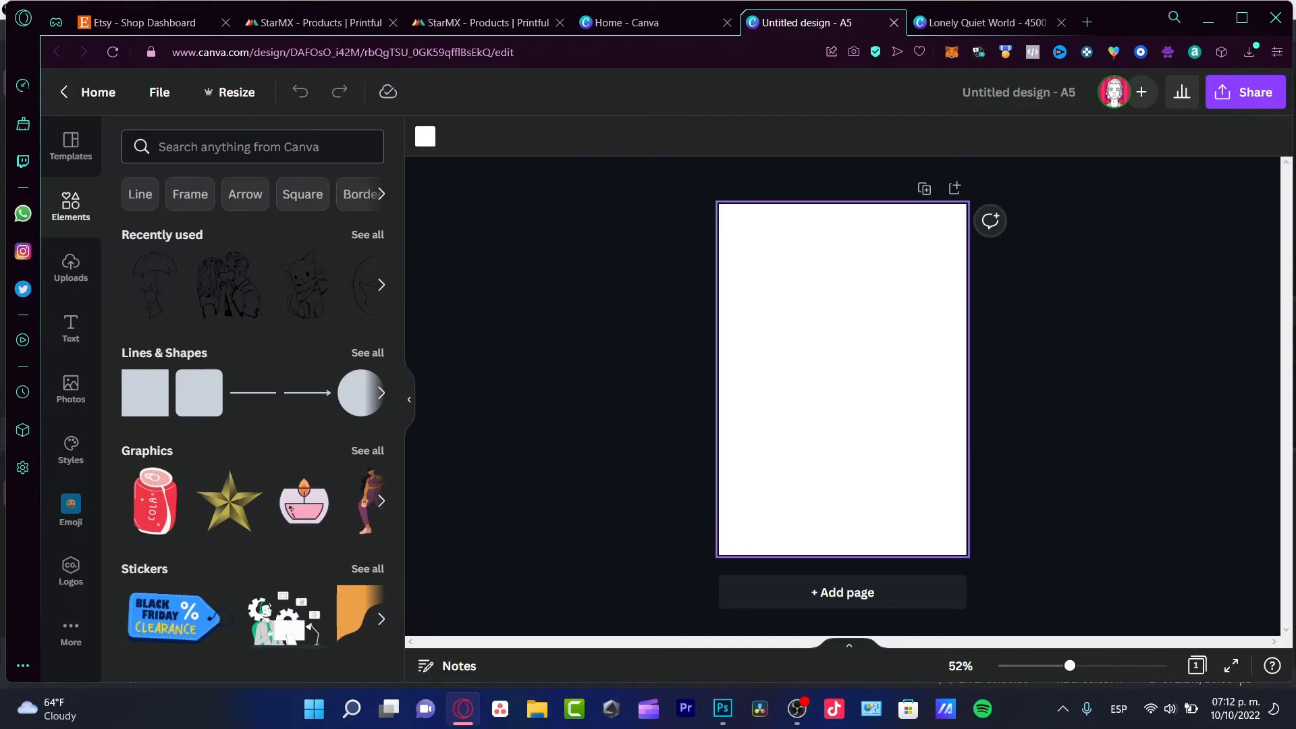
click(253, 146)
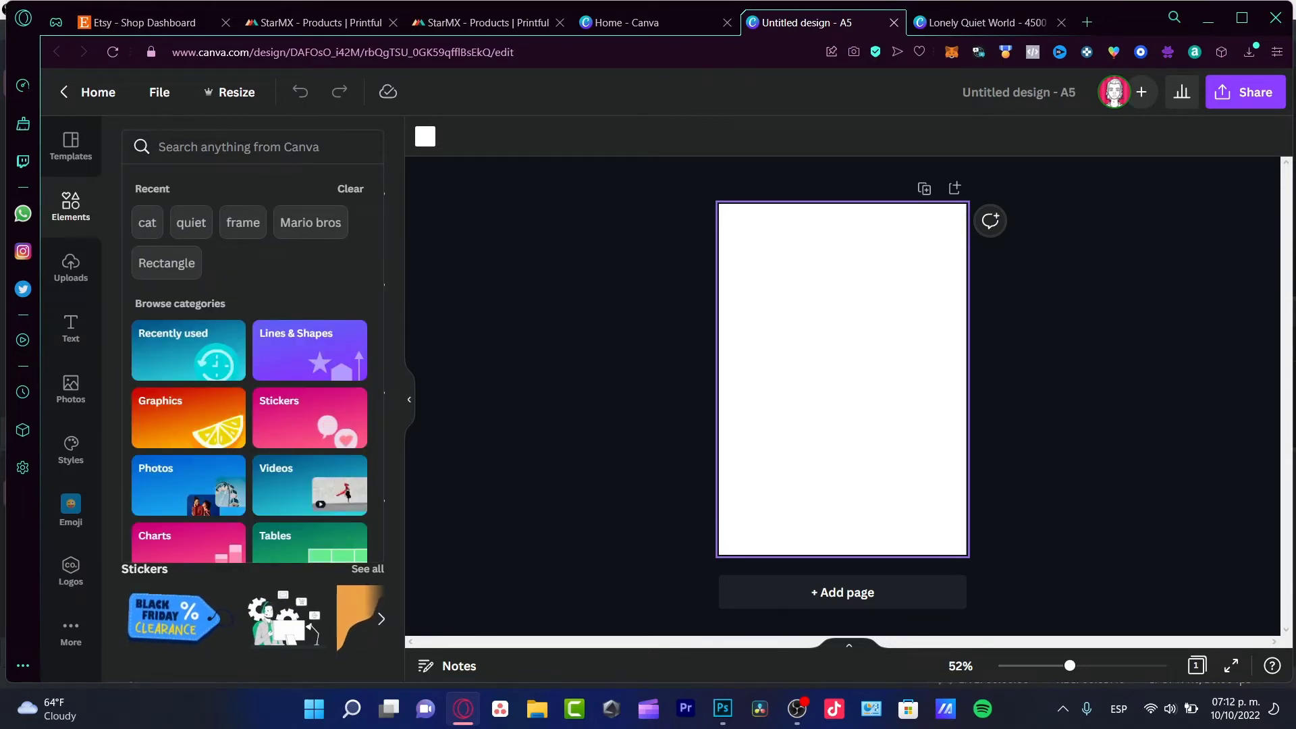
text(happy stars)
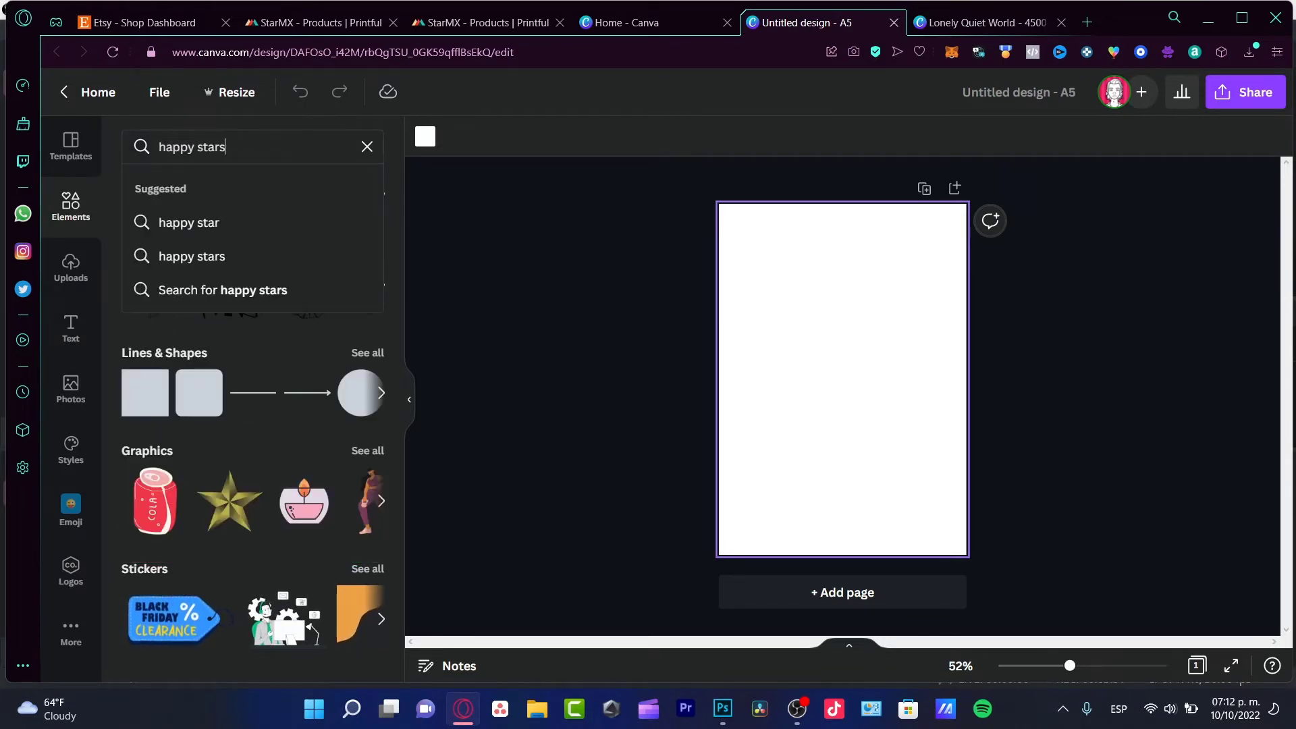
key(BackSpace)
key(Return)
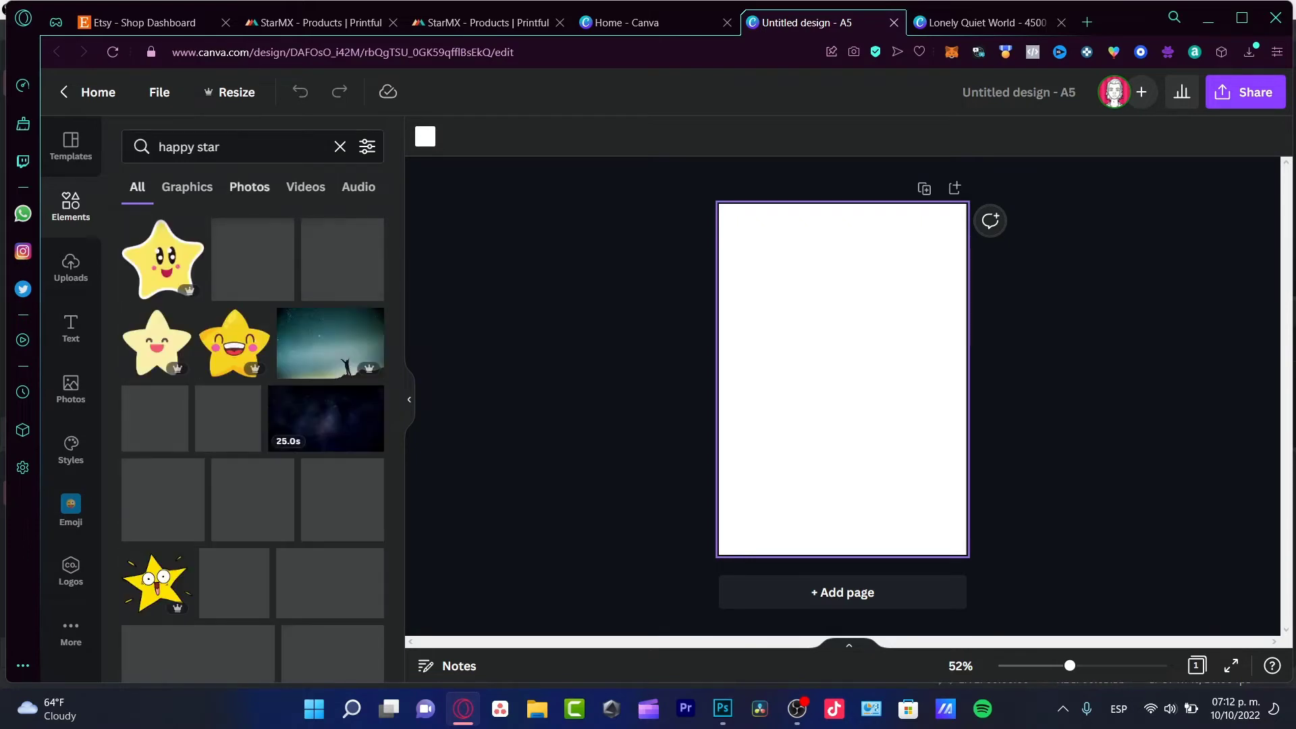
click(187, 187)
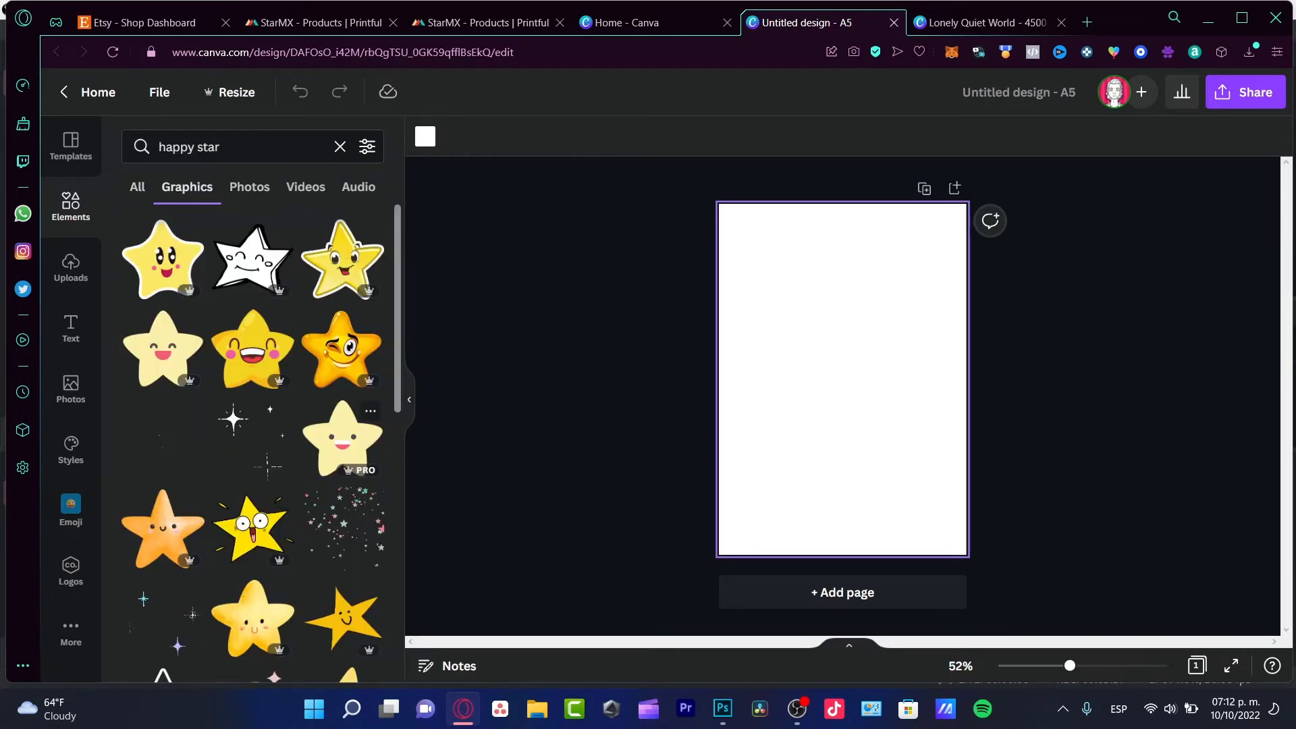
- Add the smiling yellow star and the winking yellow star without outlines, scaled down as the first two of the top row
scroll(344, 439, down, 4)
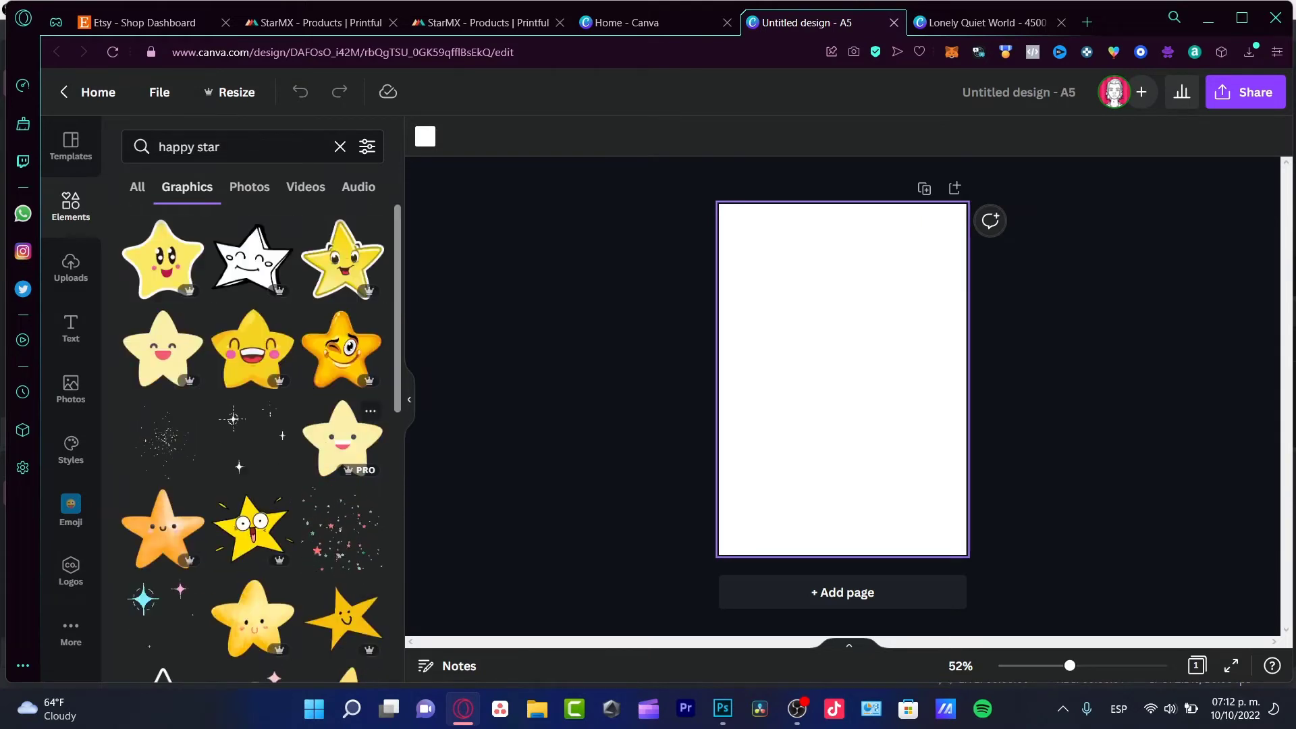
click(342, 445)
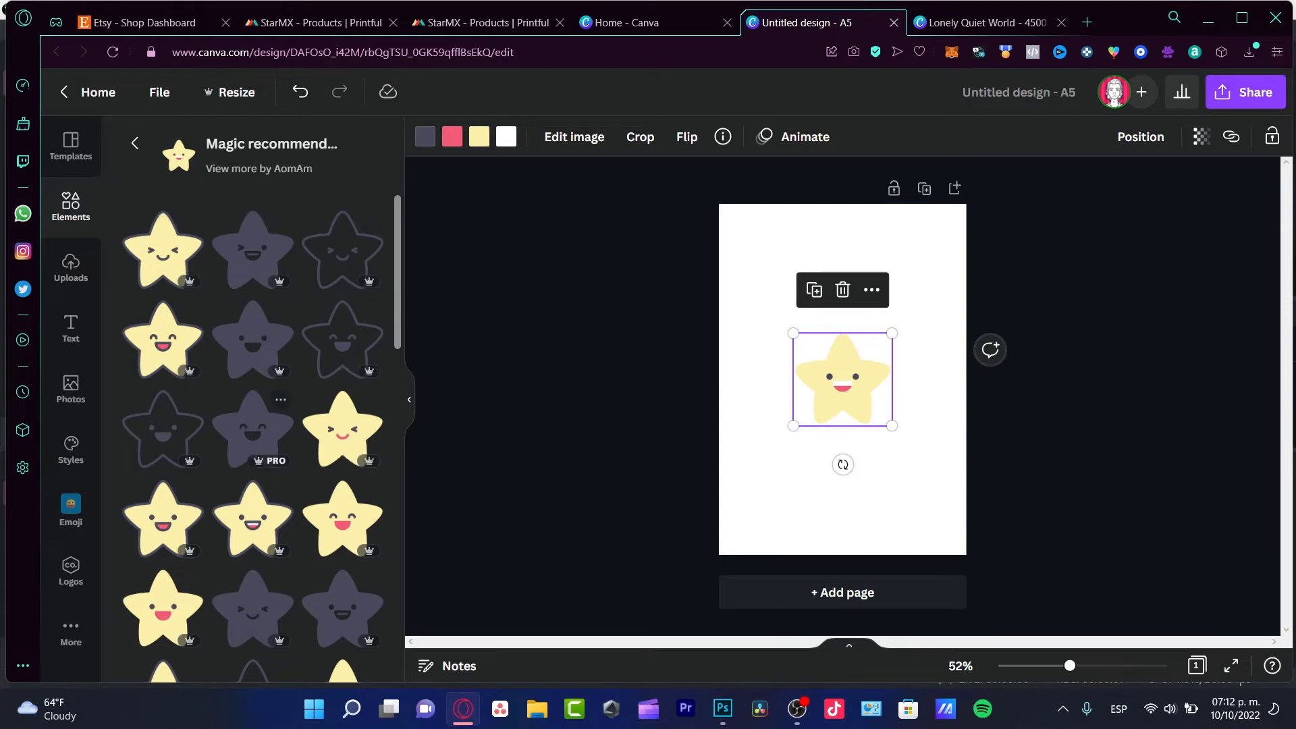
drag(892, 426, 797, 279)
click(342, 428)
drag(838, 376, 852, 279)
drag(901, 325, 844, 258)
click(866, 303)
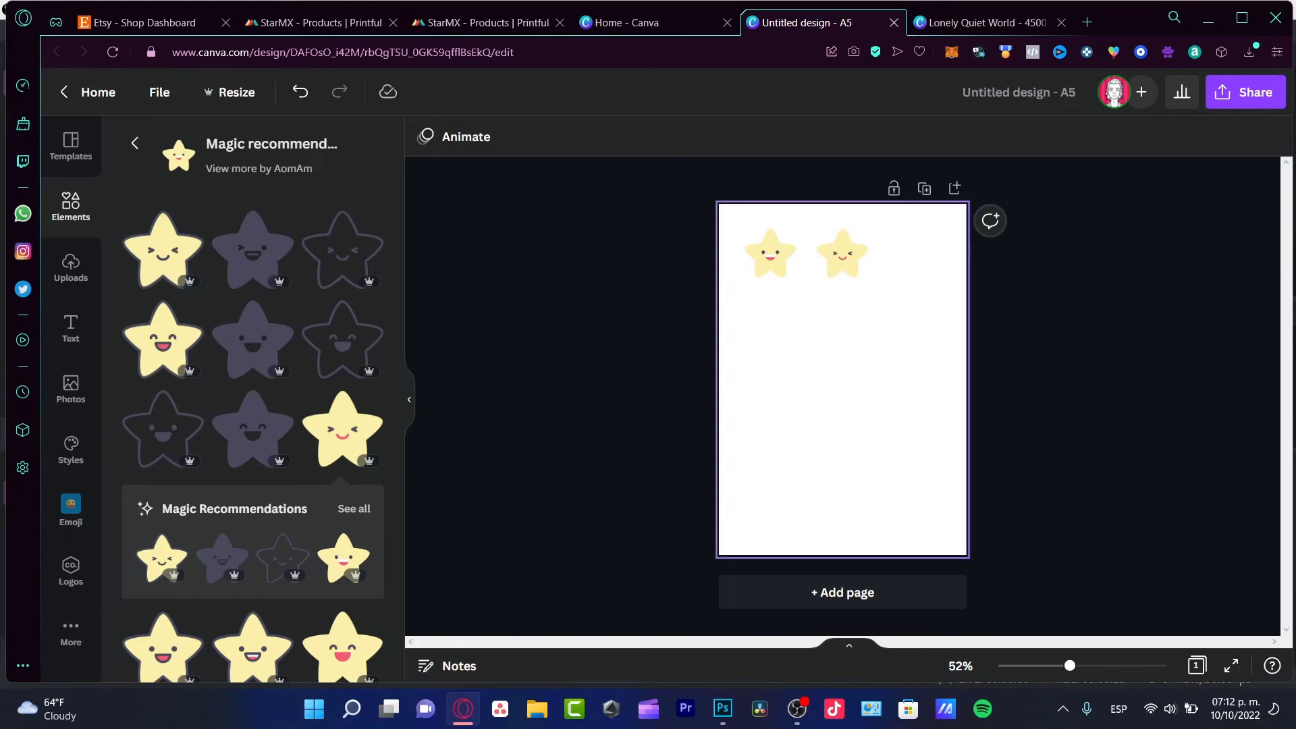
- Add the outlined laughing yellow star at matching size as the third star of the top row
click(162, 338)
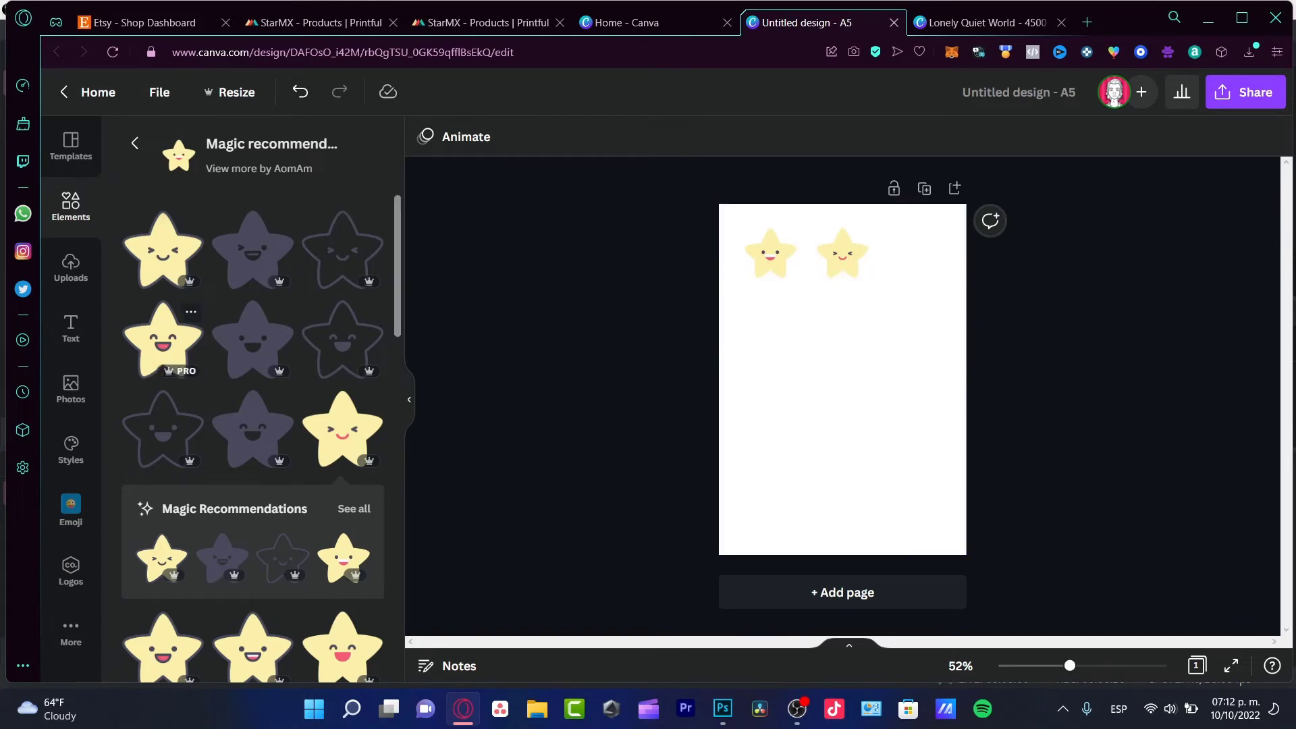
drag(843, 379, 918, 276)
drag(969, 322, 915, 254)
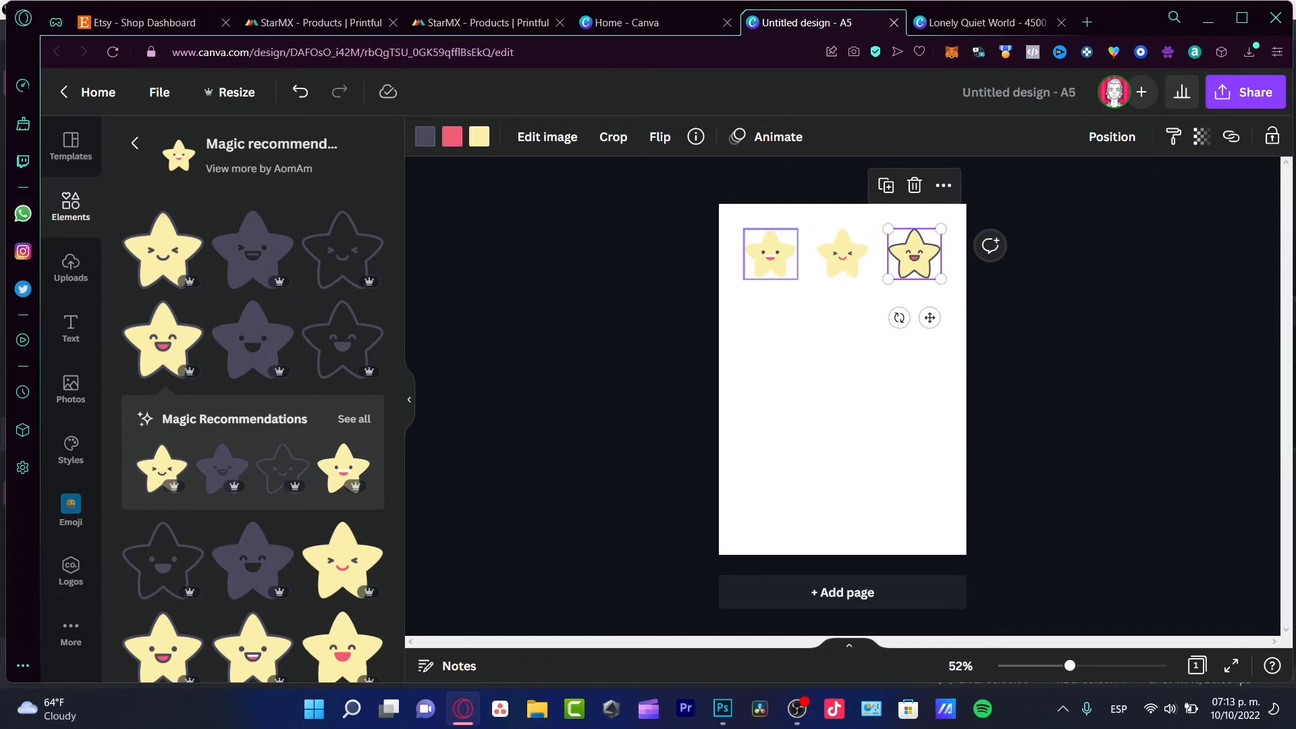
- Shift the top row's middle star toward the first star and realign it evenly between its neighbours
drag(842, 254, 823, 254)
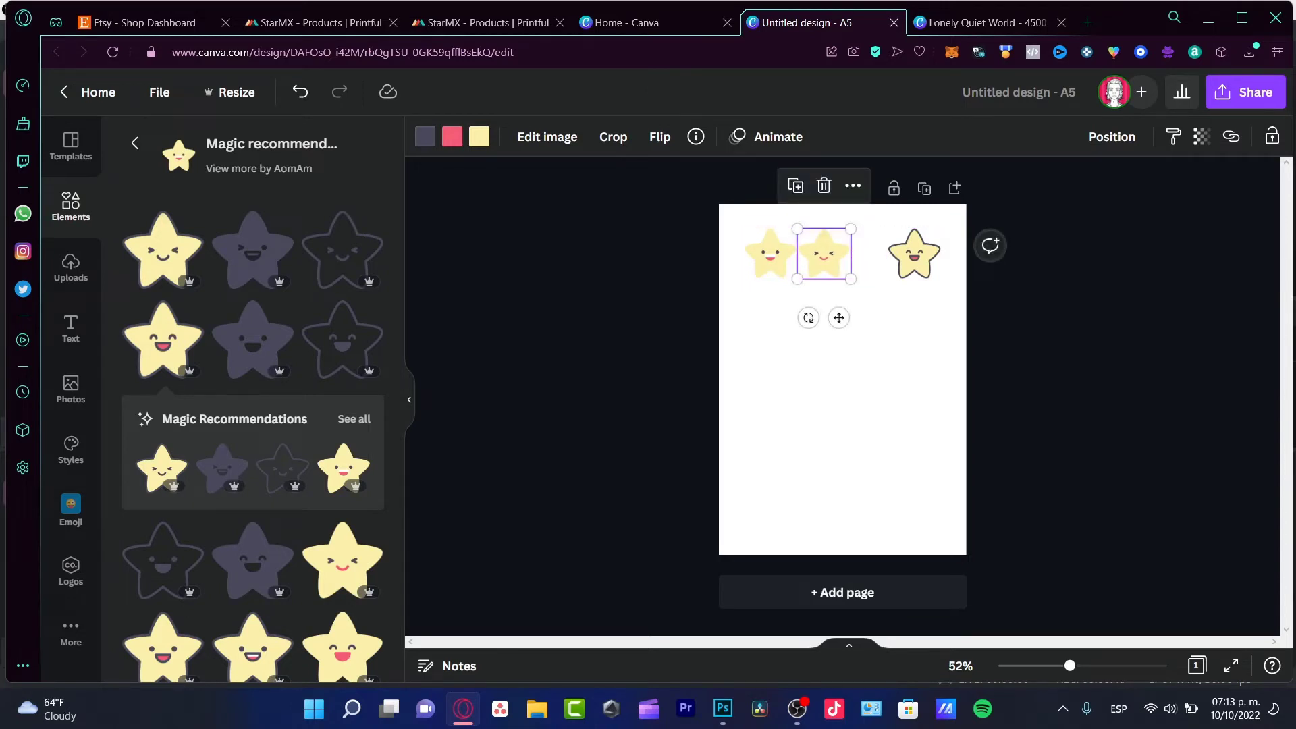
shift+click(770, 254)
drag(824, 254, 843, 254)
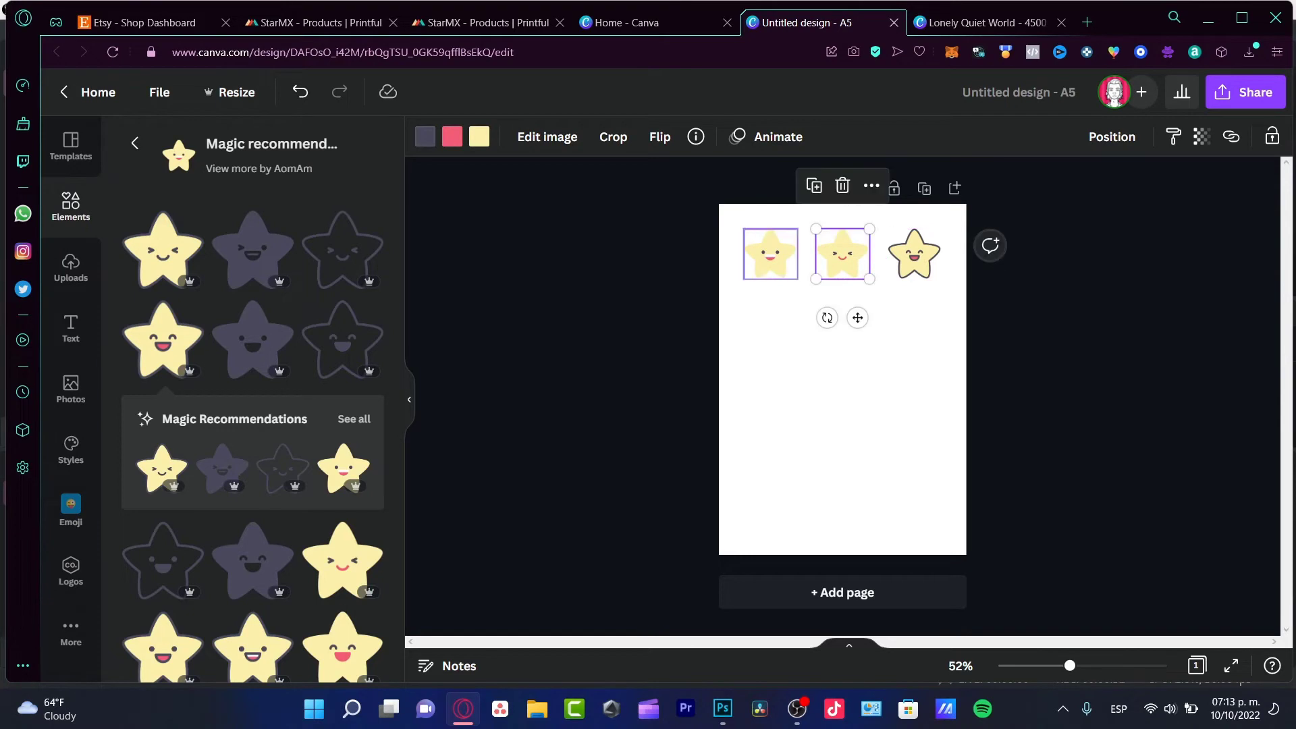
click(908, 301)
click(842, 254)
click(908, 301)
- Build the second row from the outlined smiling yellow star, a dark star and the outline-only winking star at matching size
click(163, 647)
drag(1042, 323, 770, 325)
click(253, 251)
click(343, 250)
- Build the third row from two smiling dark stars and the outline-only laughing star, scaled and aligned with the rows above
click(253, 341)
drag(905, 385, 793, 416)
drag(843, 463, 796, 421)
click(253, 561)
drag(916, 463, 869, 421)
click(343, 341)
drag(987, 463, 935, 417)
- Build the fourth row from the outline-only smiling star, the outlined winking yellow star and the plain laughing yellow star at matching size
click(163, 561)
drag(842, 380, 797, 483)
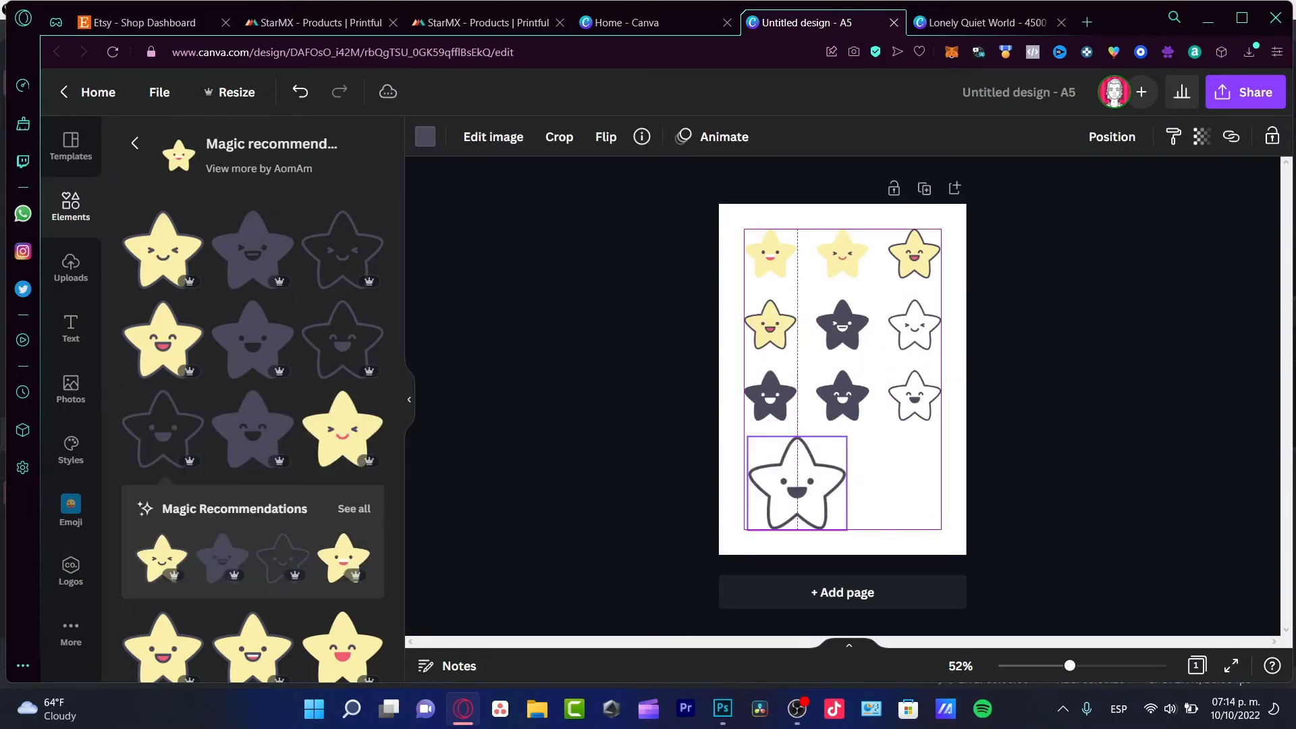
drag(843, 535, 796, 493)
click(891, 520)
click(163, 250)
drag(887, 476, 842, 467)
click(908, 519)
scroll(343, 399, down, 2)
click(342, 398)
drag(988, 536, 915, 467)
click(801, 525)
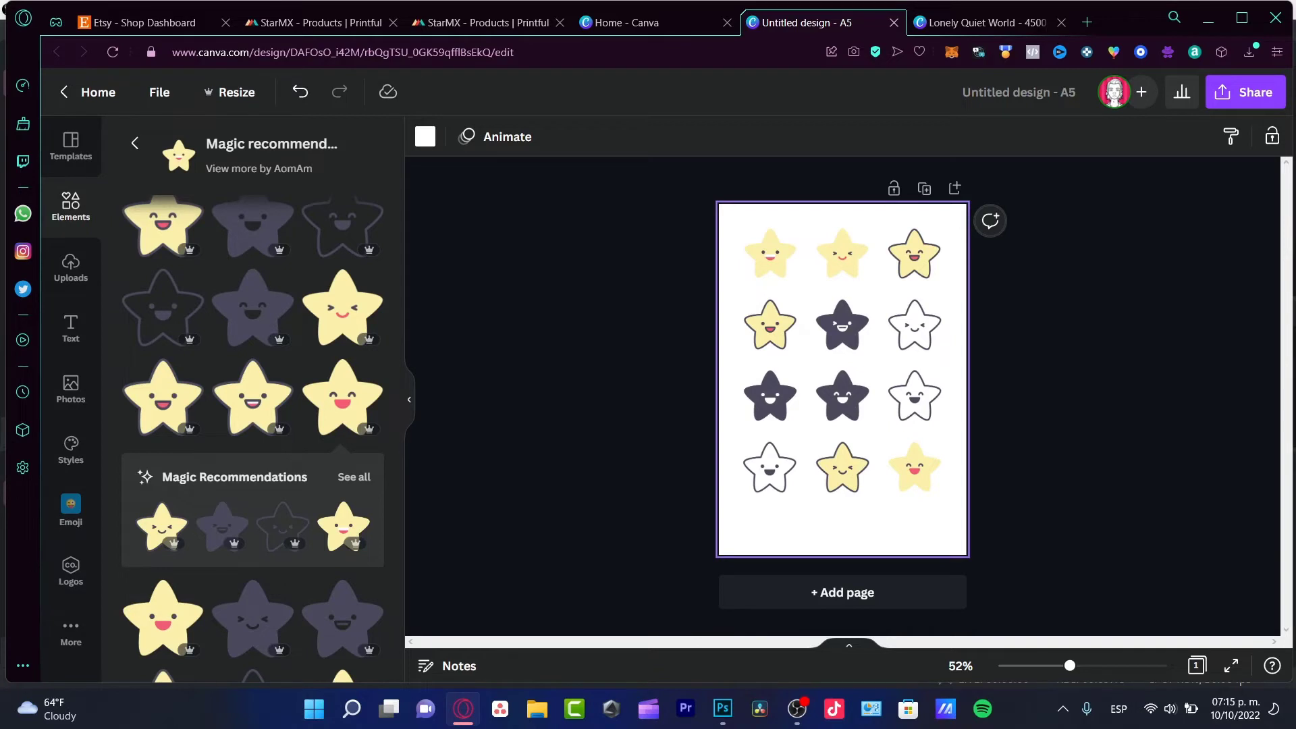
- Adjust the size of the fourth row's last star to about 3.3 × 3.1, in line with the grid
click(914, 468)
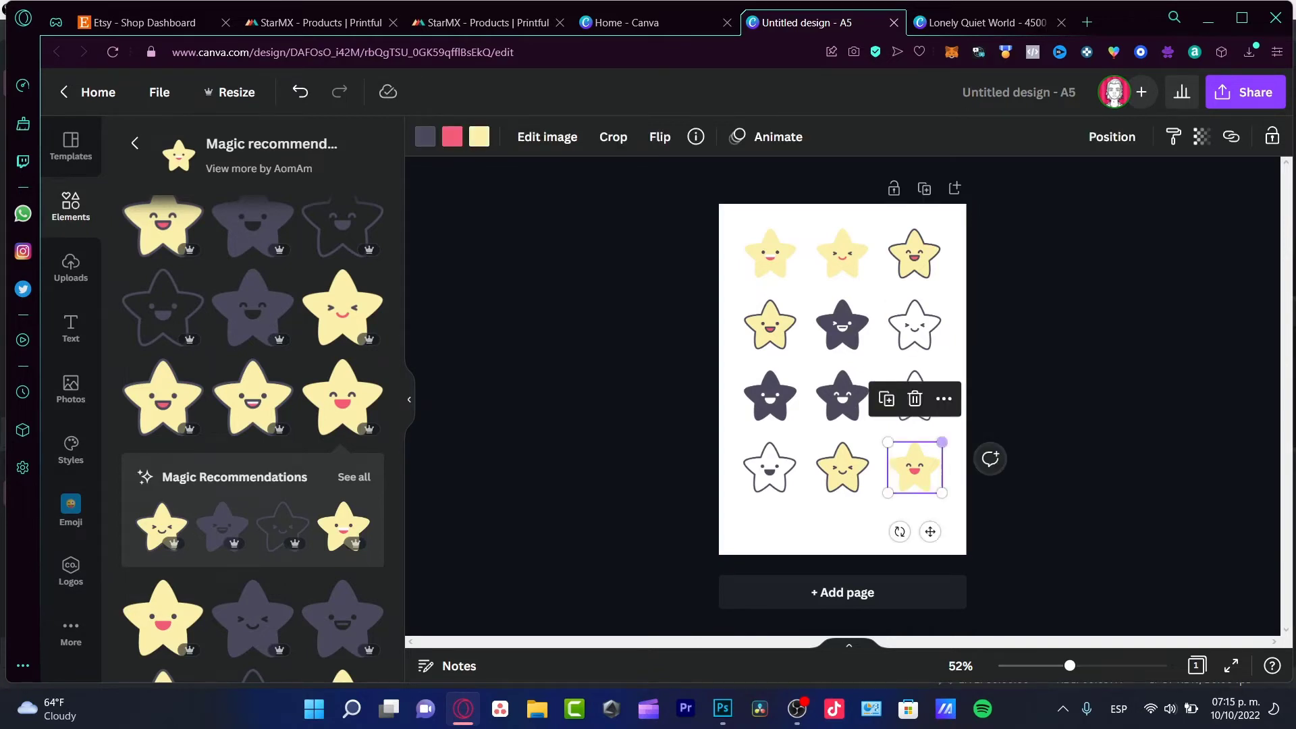
drag(888, 493, 882, 497)
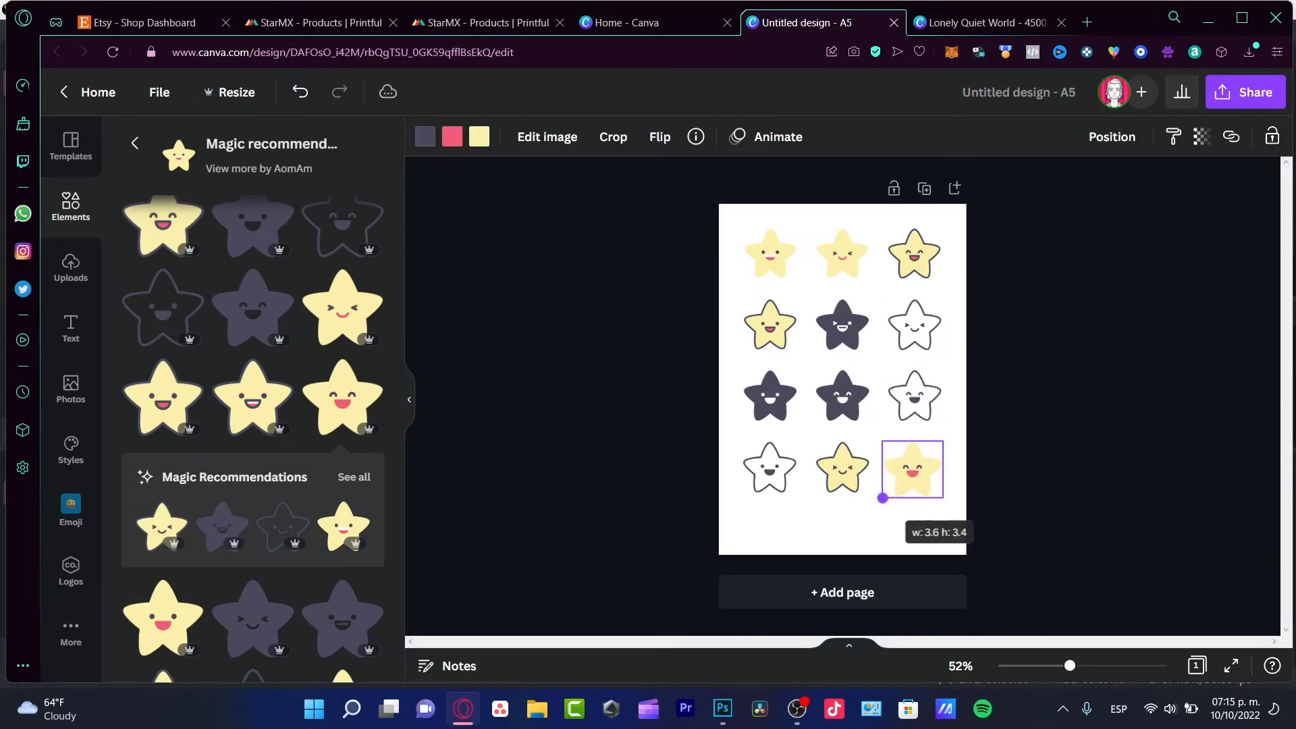
mouse_move(943, 440)
mouse_down()
mouse_move(931, 444)
mouse_move(943, 441)
mouse_up()
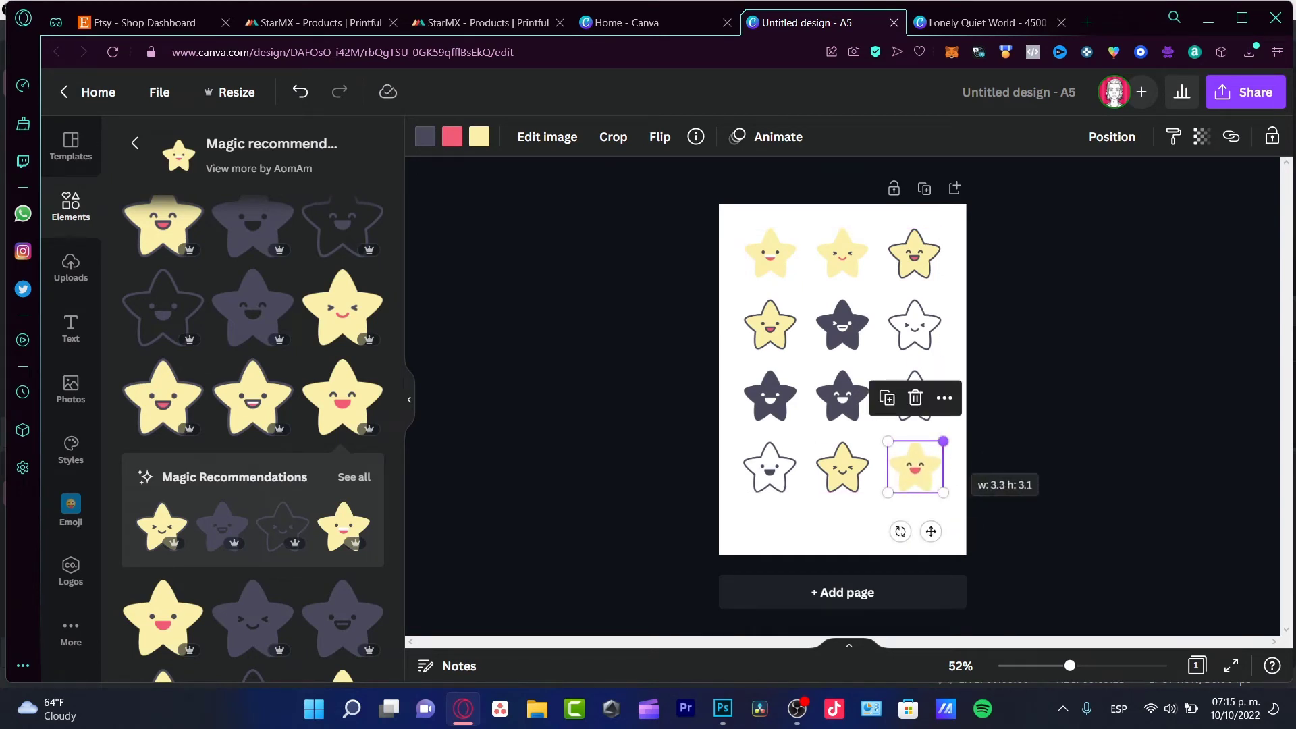
click(842, 467)
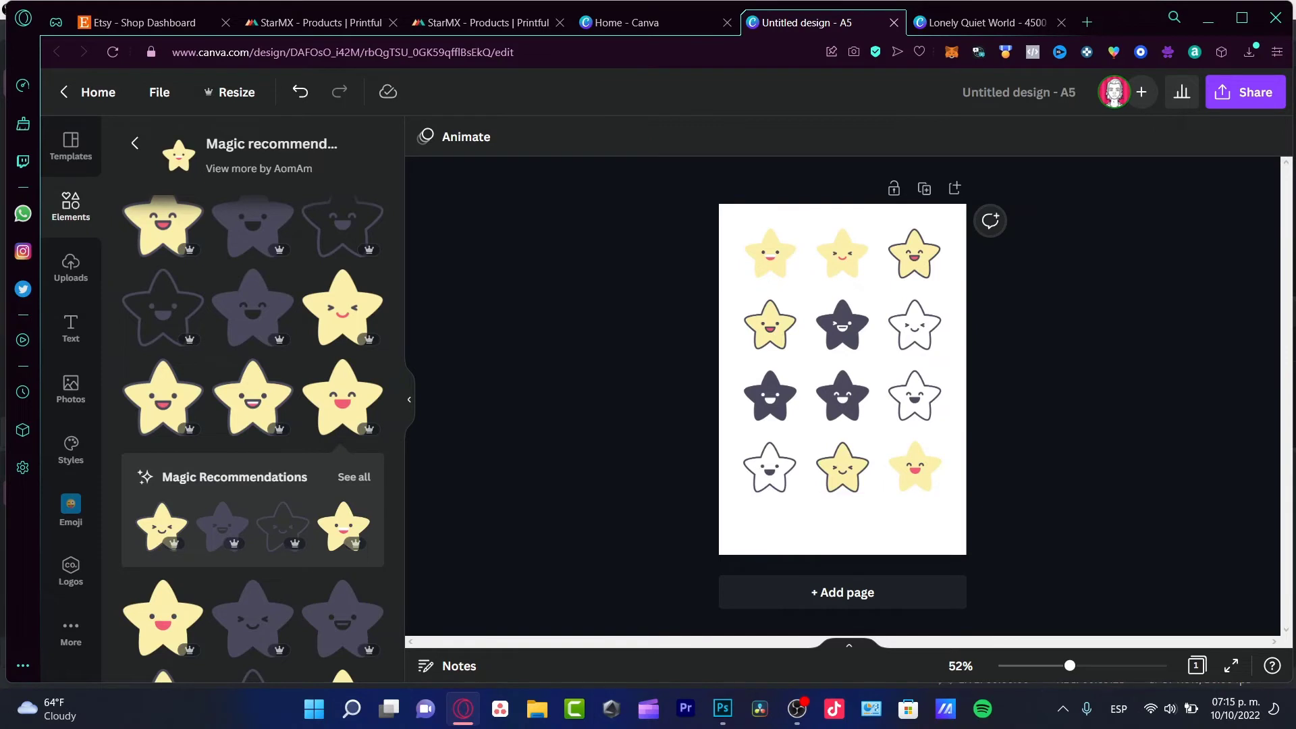
- Download the star sheet as a PNG at size 1.5, and again at size 1 with a transparent background
click(1245, 92)
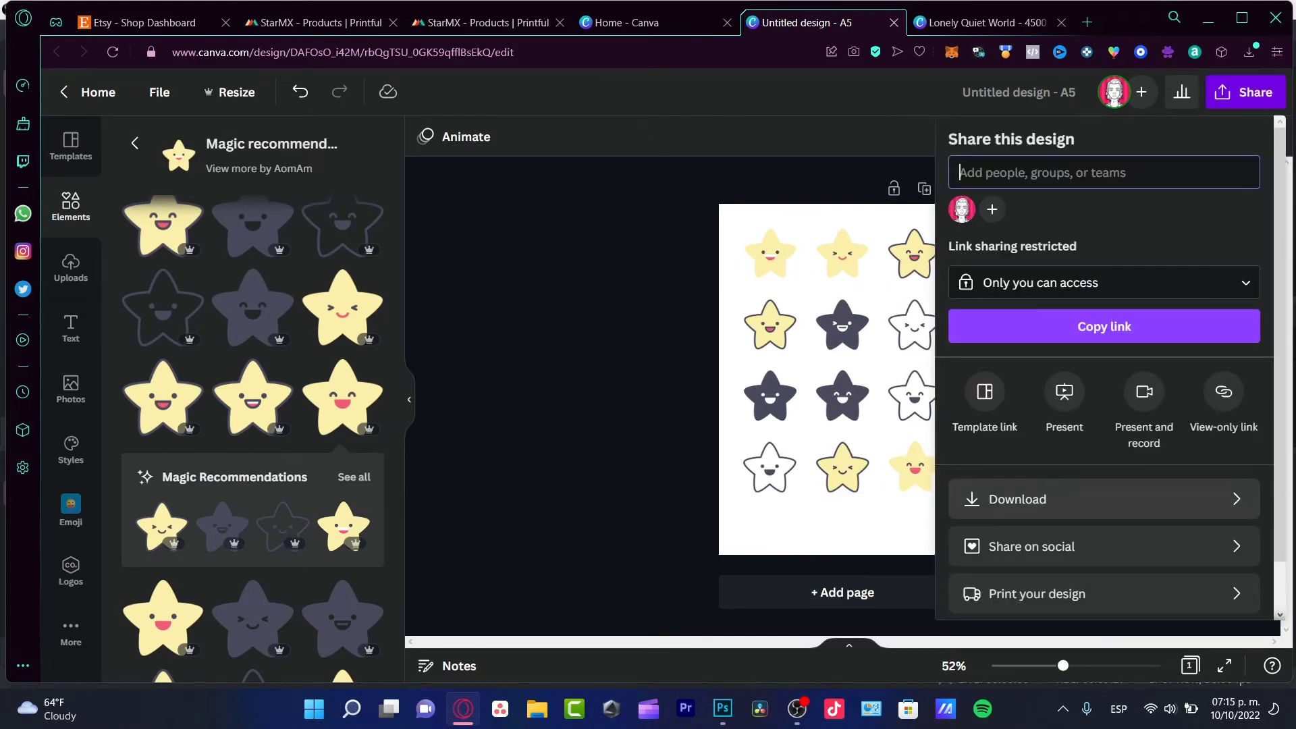
click(1053, 499)
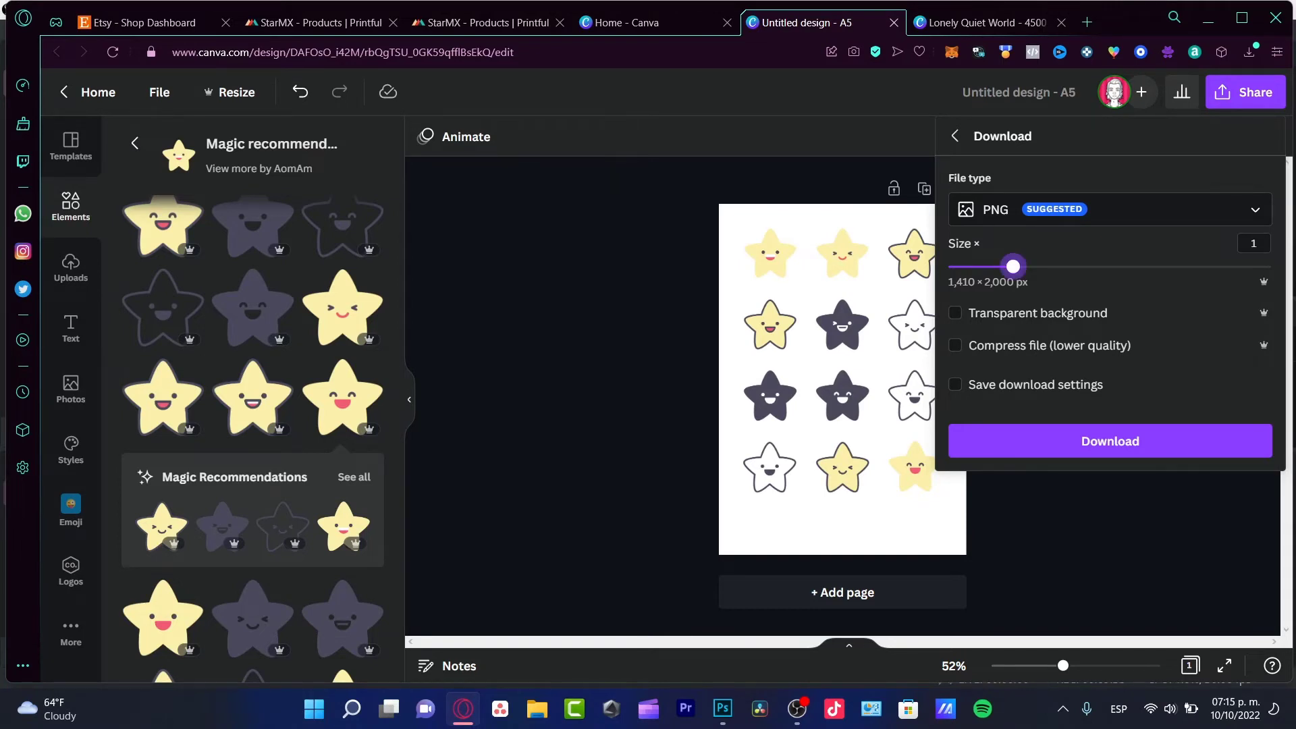
drag(1012, 267, 1077, 266)
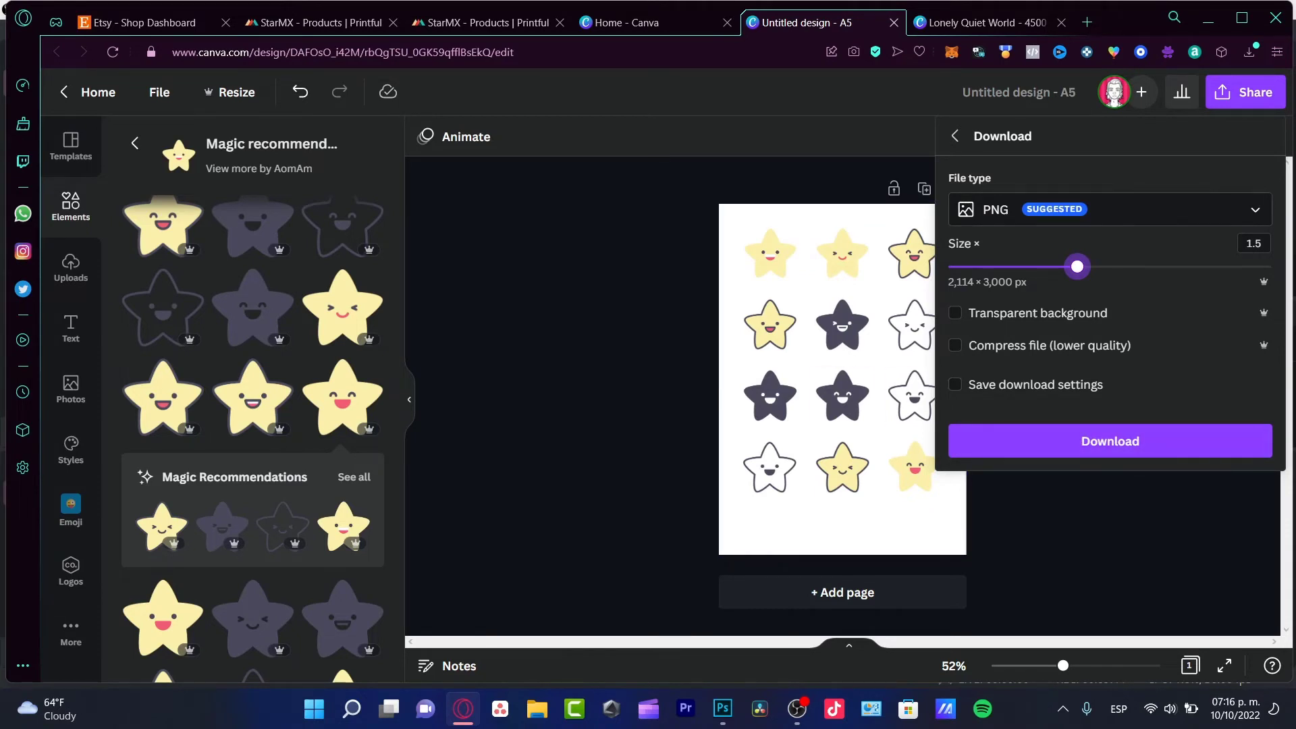
click(1110, 441)
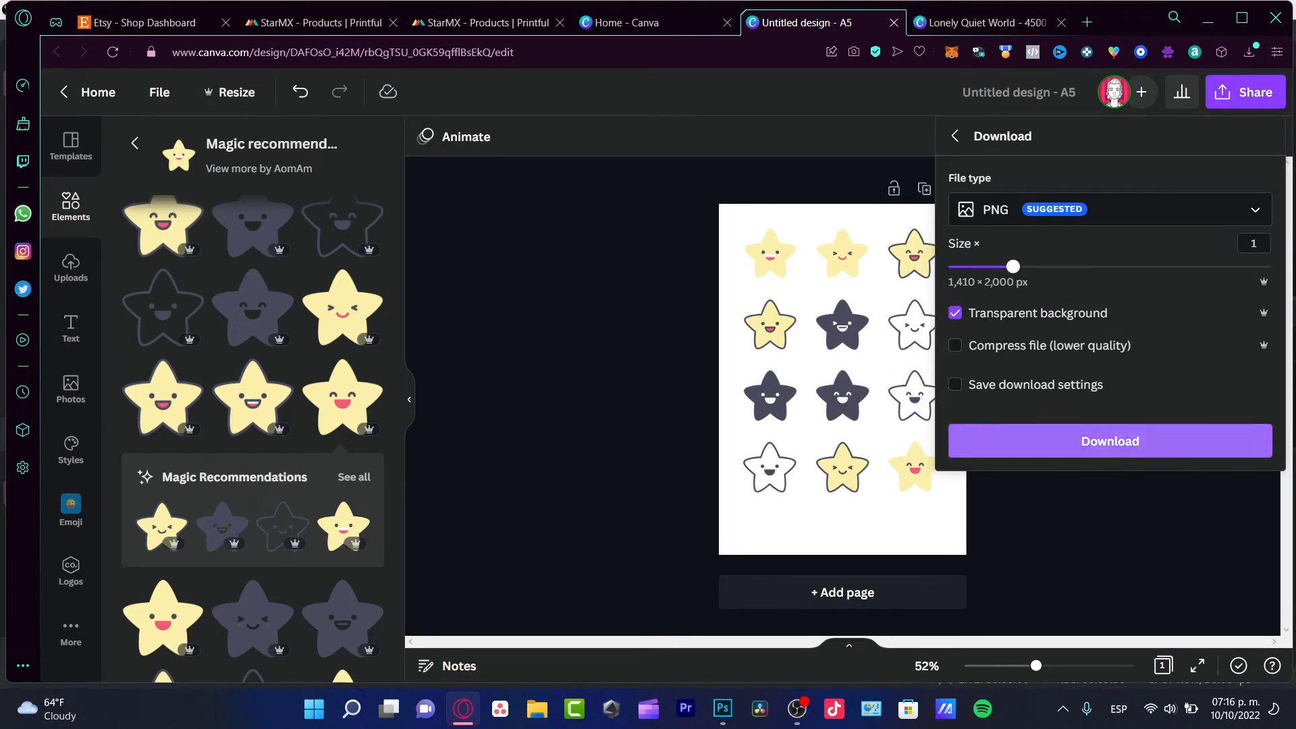
click(1110, 441)
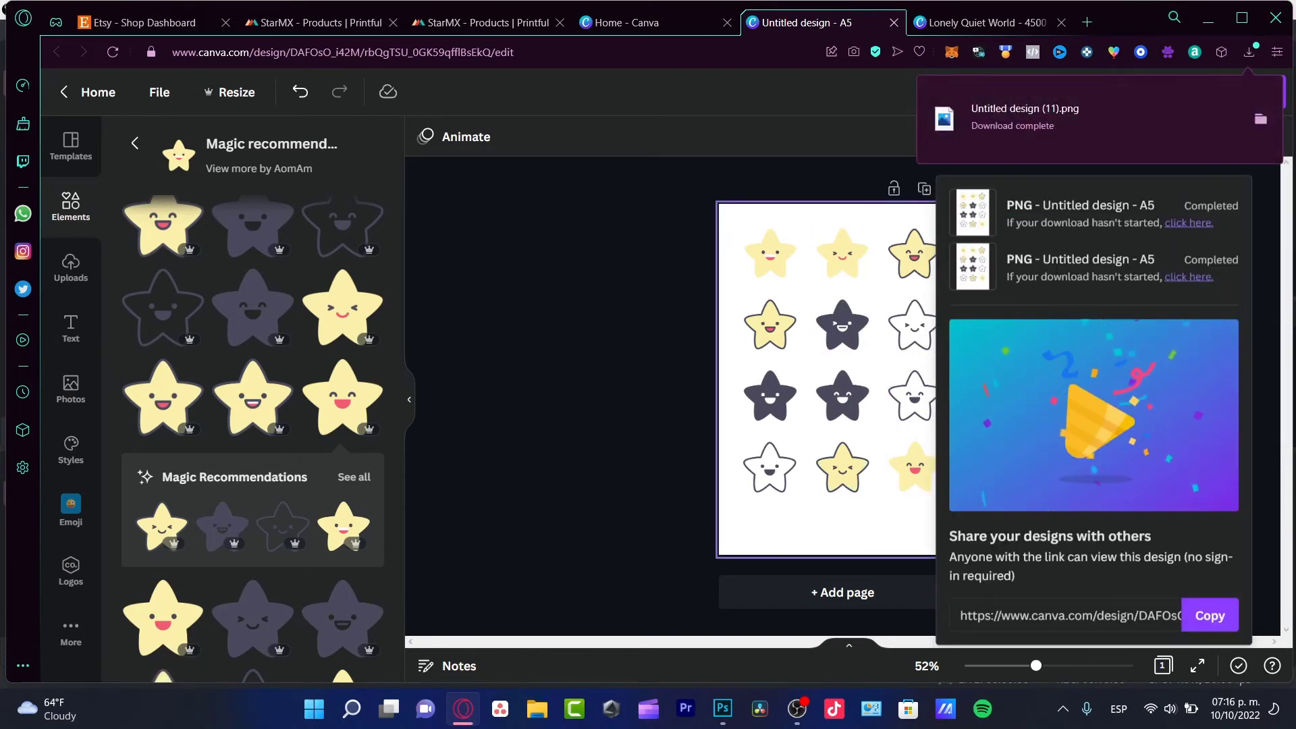
click(594, 283)
- Return to the Kiss Cut Sticker Sheet in Printful and check the star design on its Sticker placement
click(627, 22)
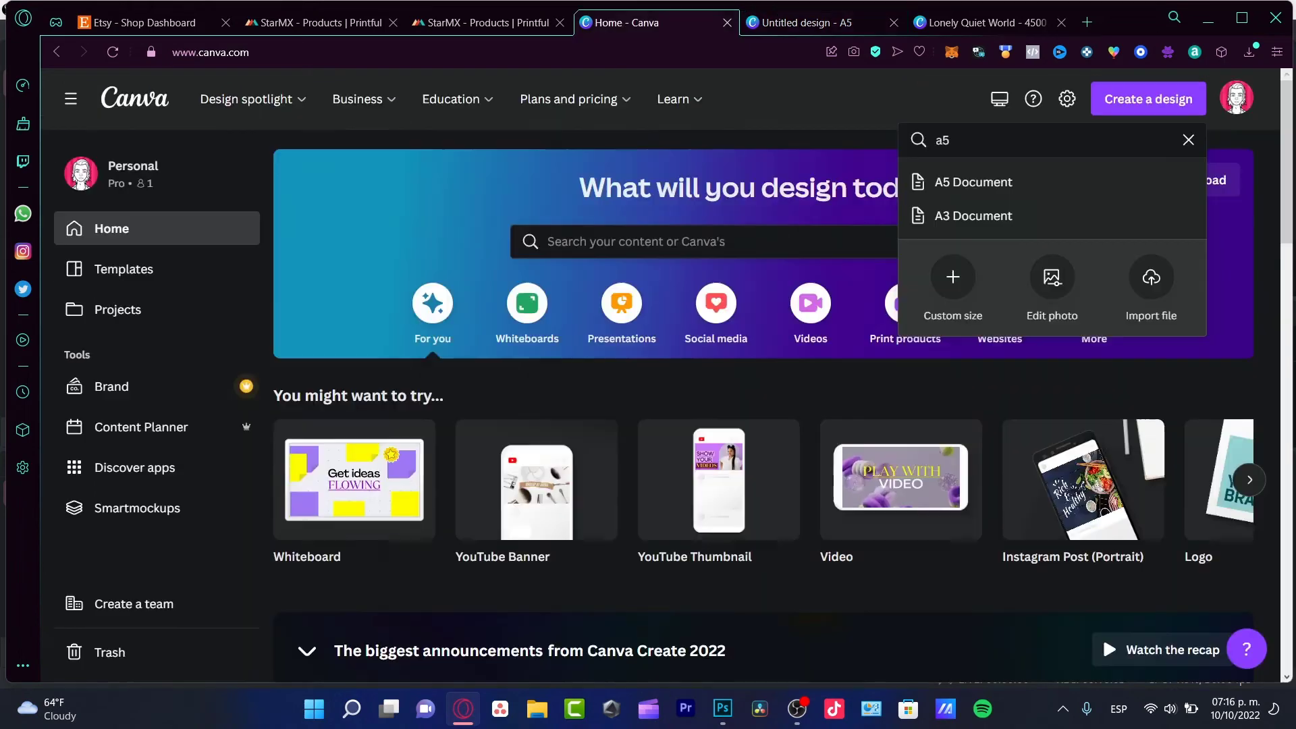
click(985, 22)
click(487, 22)
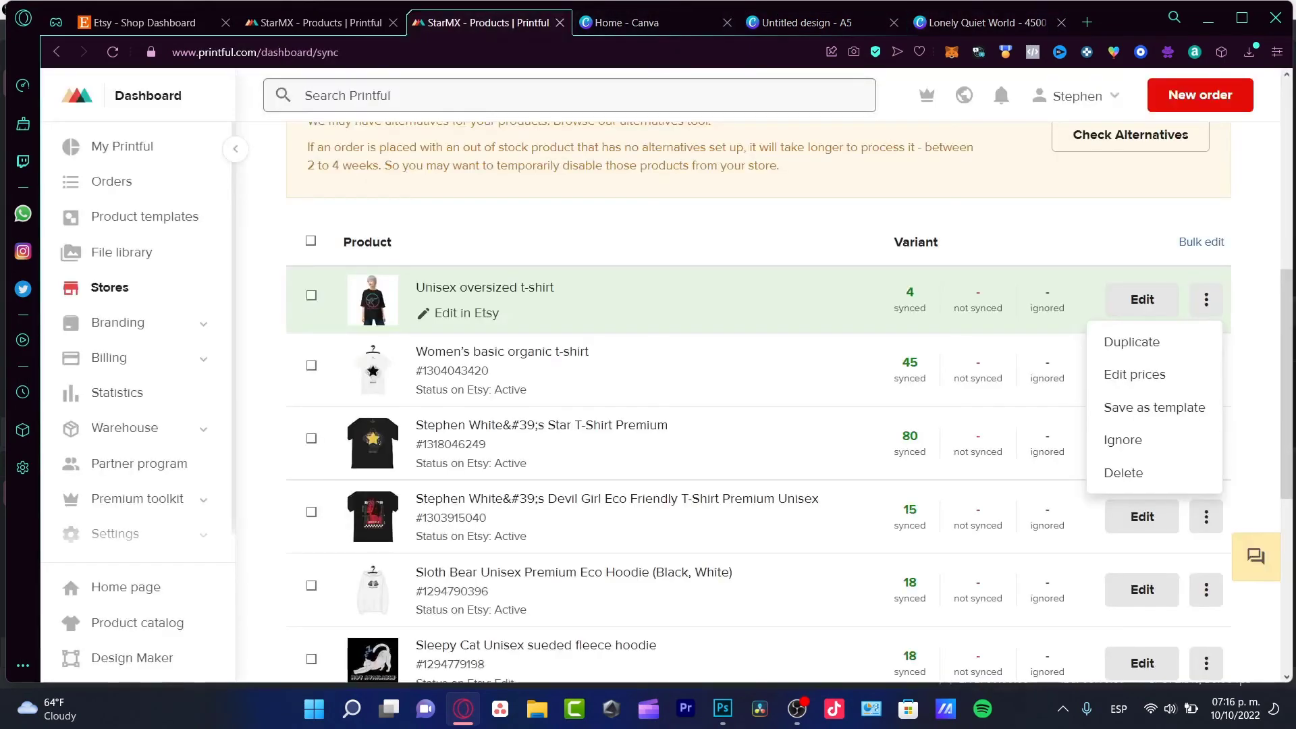
key(ctrl+shift+Tab)
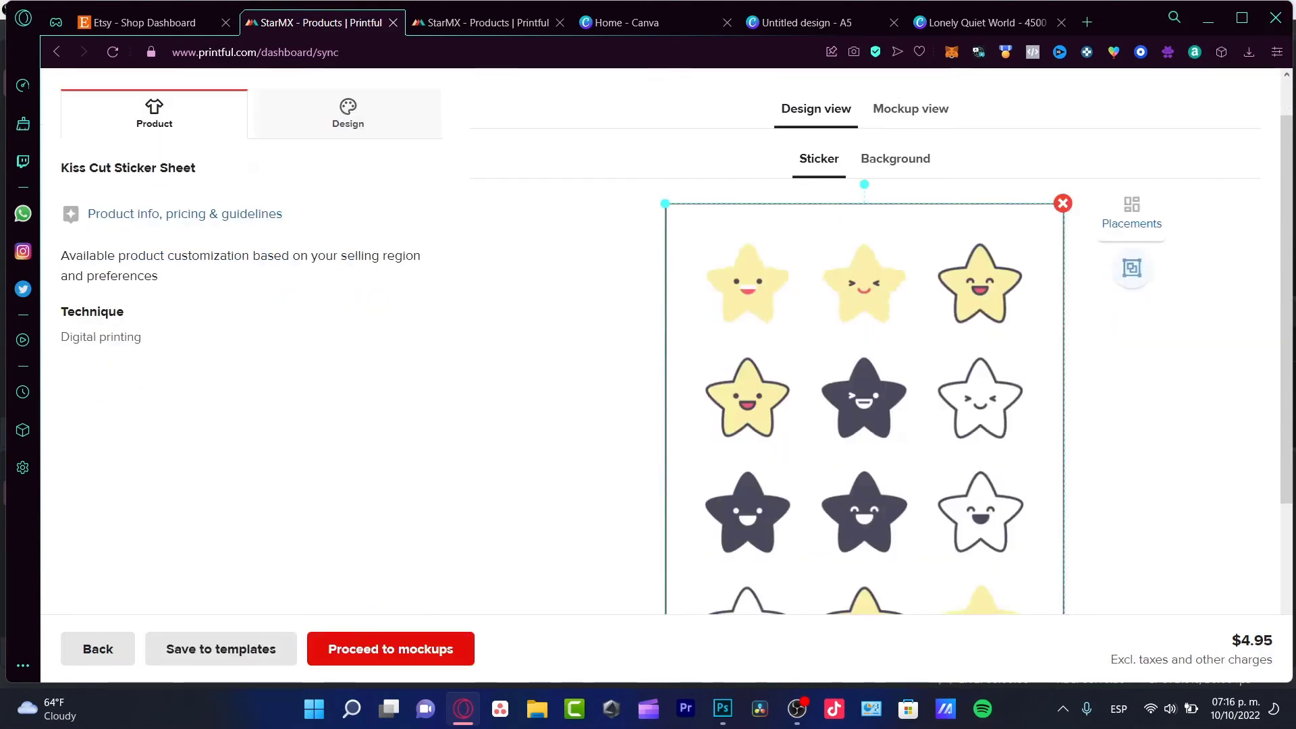
scroll(864, 419, down, 3)
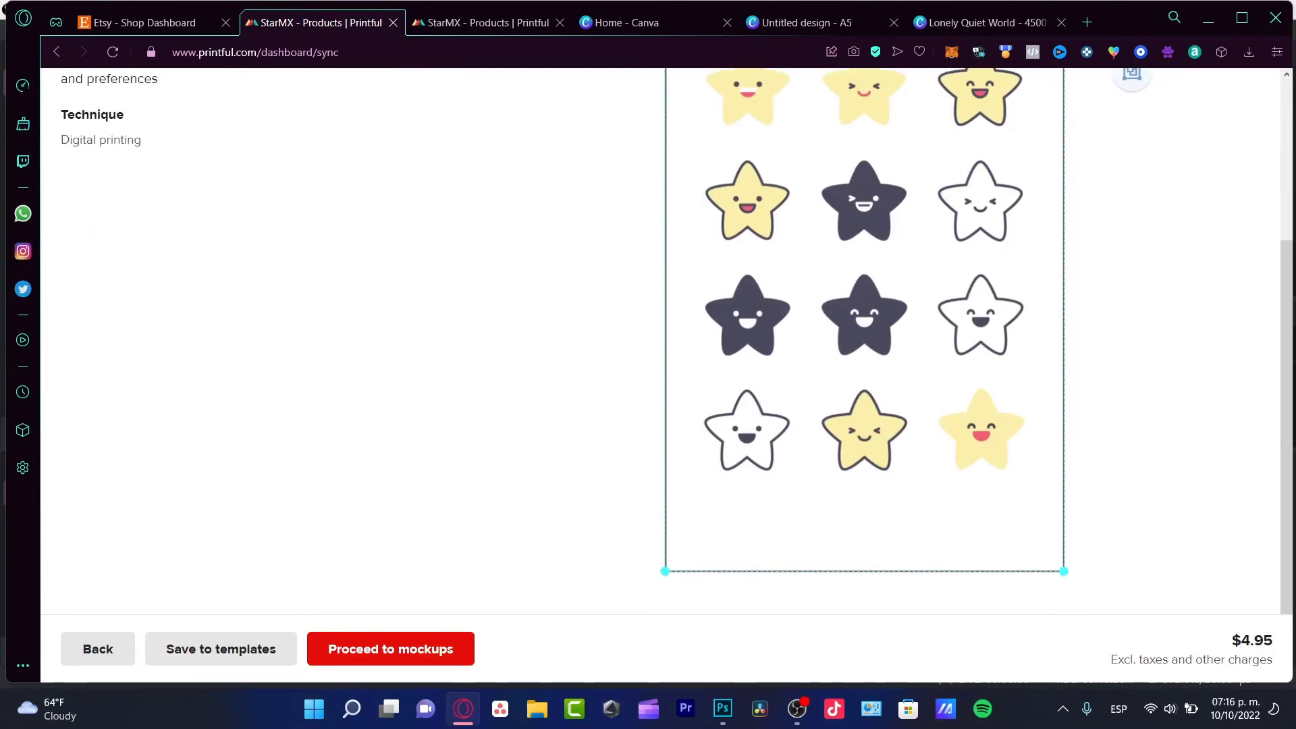
scroll(864, 419, up, 4)
- Open the placements overview and switch to the sheet's Background placement to view its print area and design options
click(1131, 269)
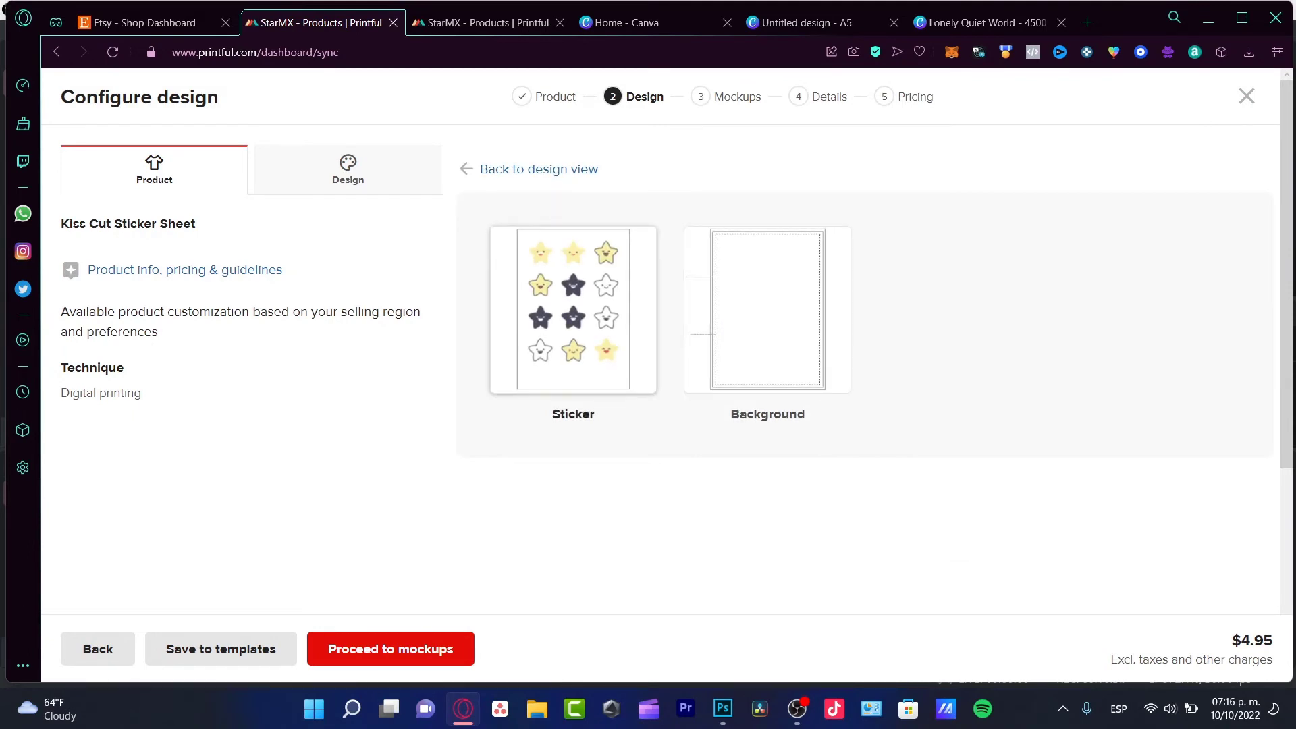
click(767, 310)
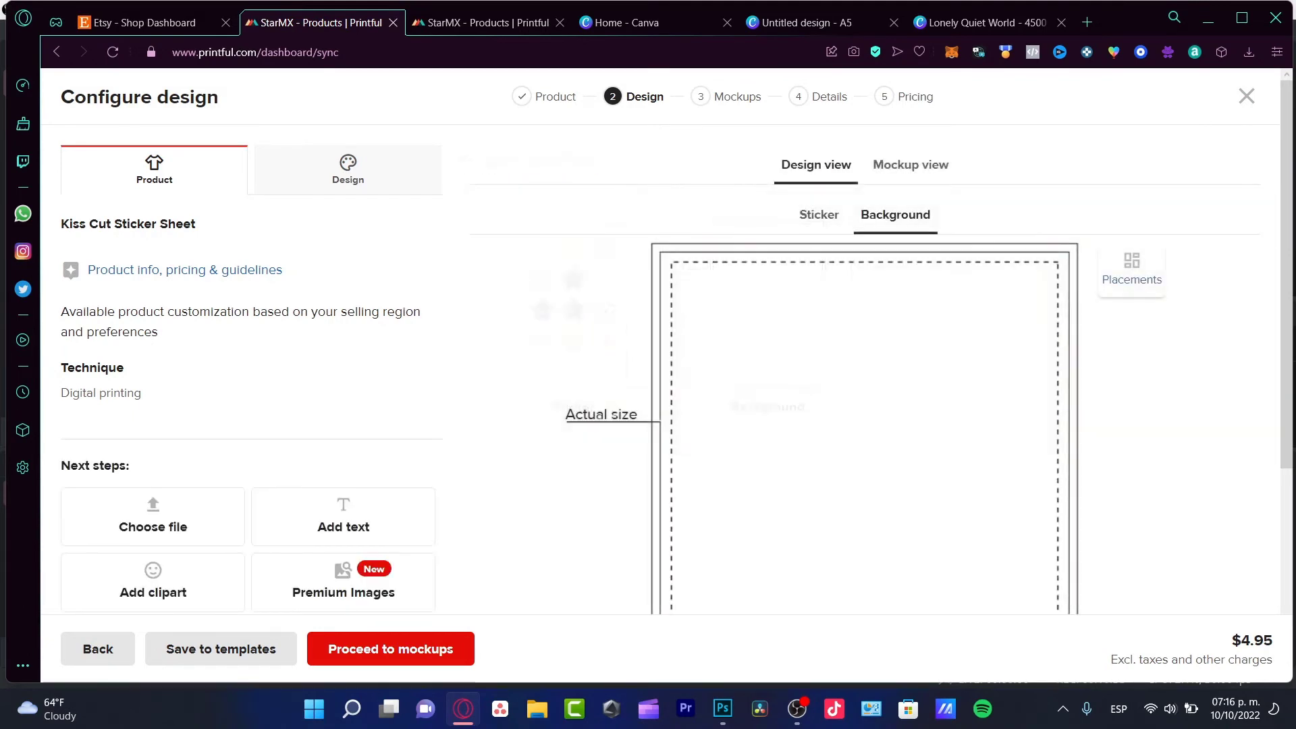
scroll(662, 338, down, 4)
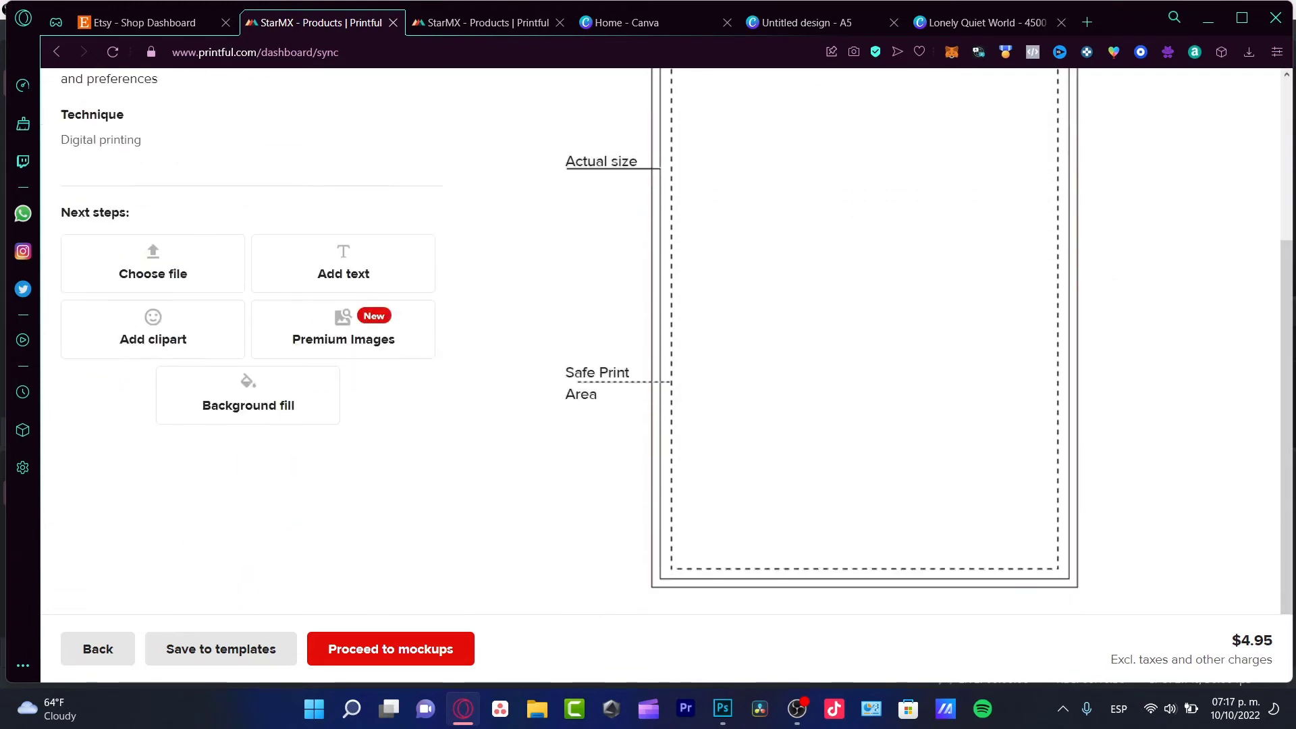
- Return to the Sticker placement, read the note on stickers merging, and inspect the star design across the sheet
scroll(810, 324, up, 4)
click(819, 215)
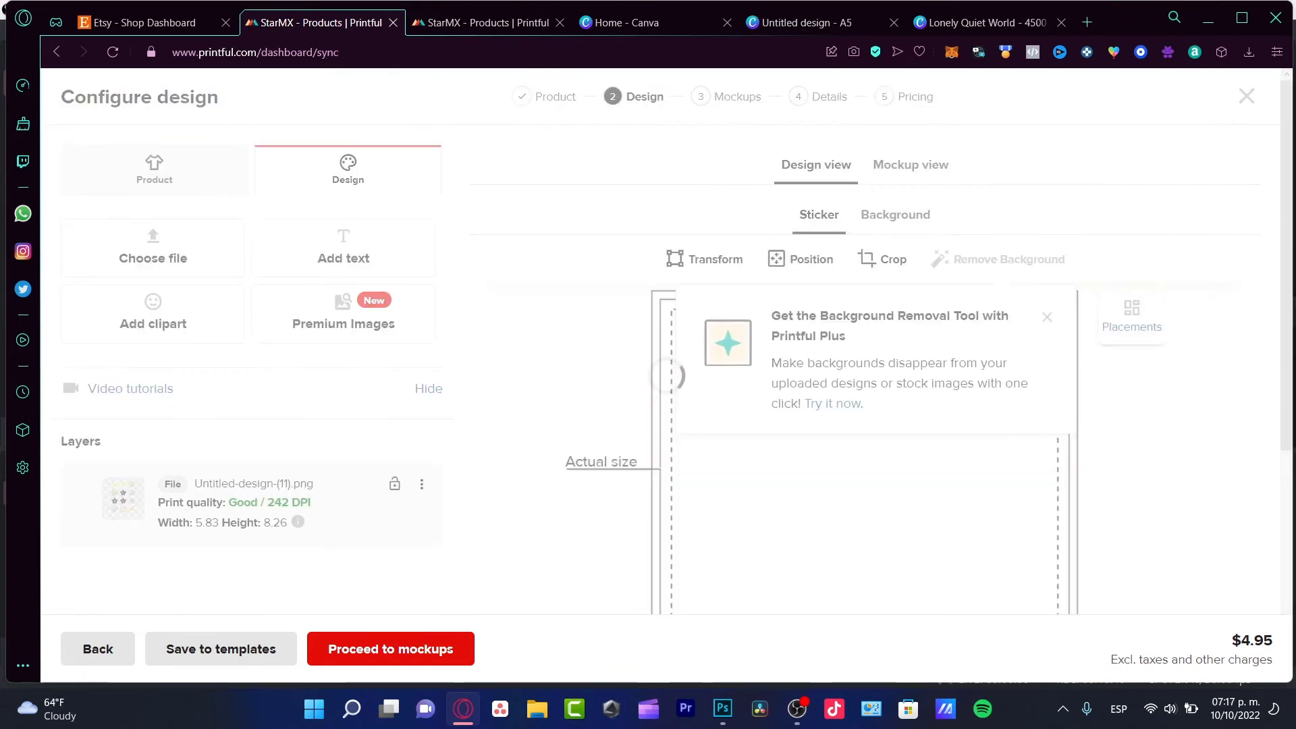
click(1132, 371)
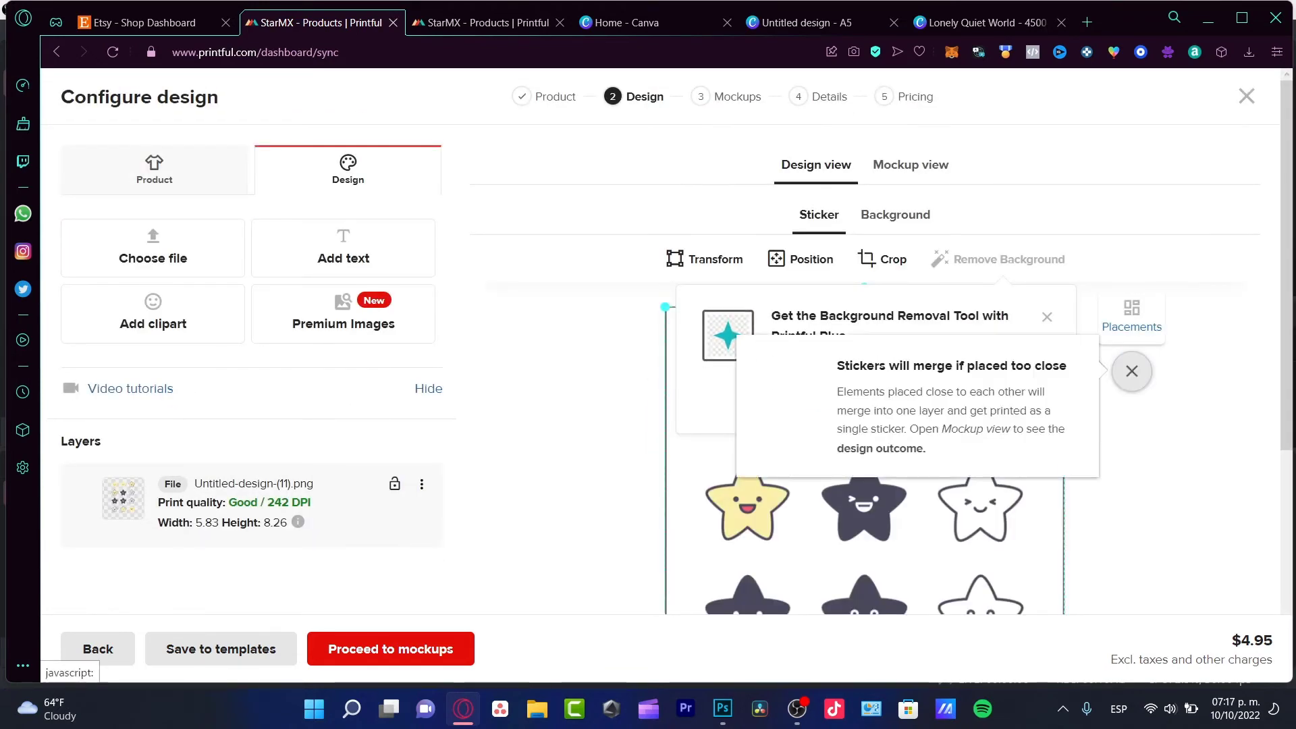
click(1046, 316)
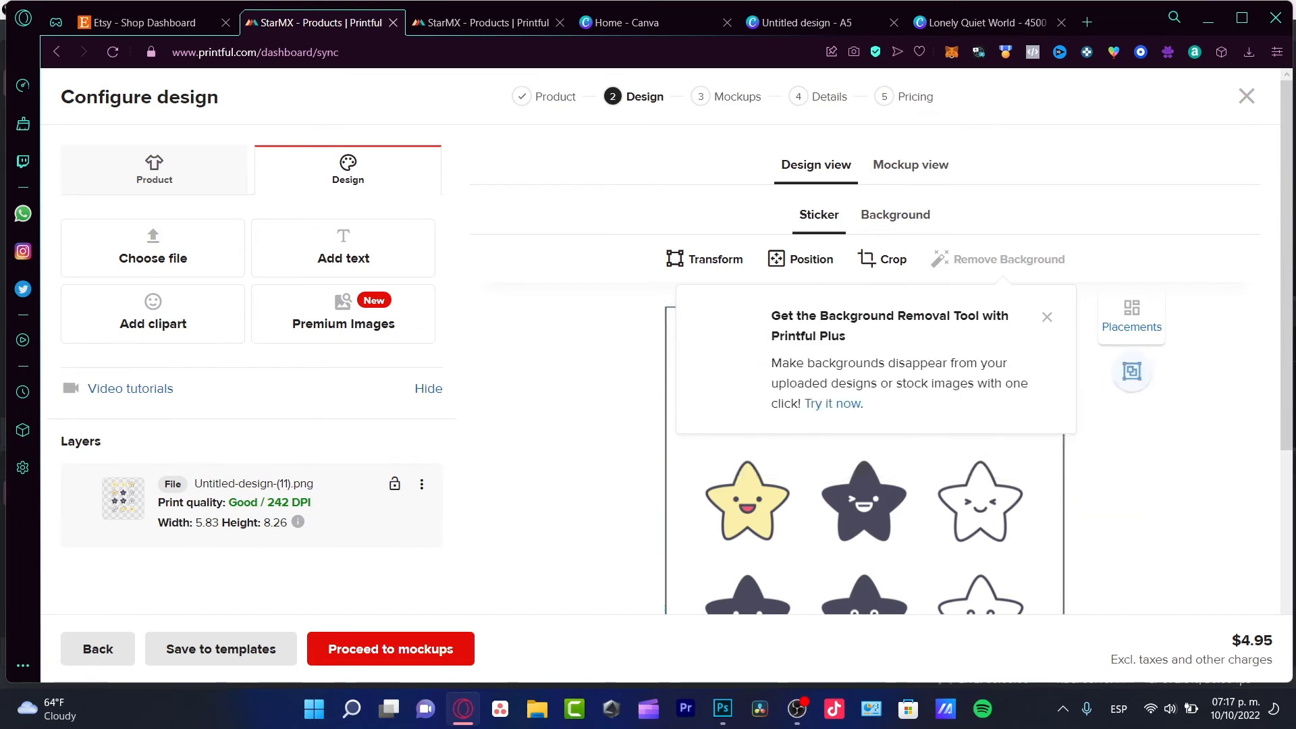
scroll(662, 338, down, 3)
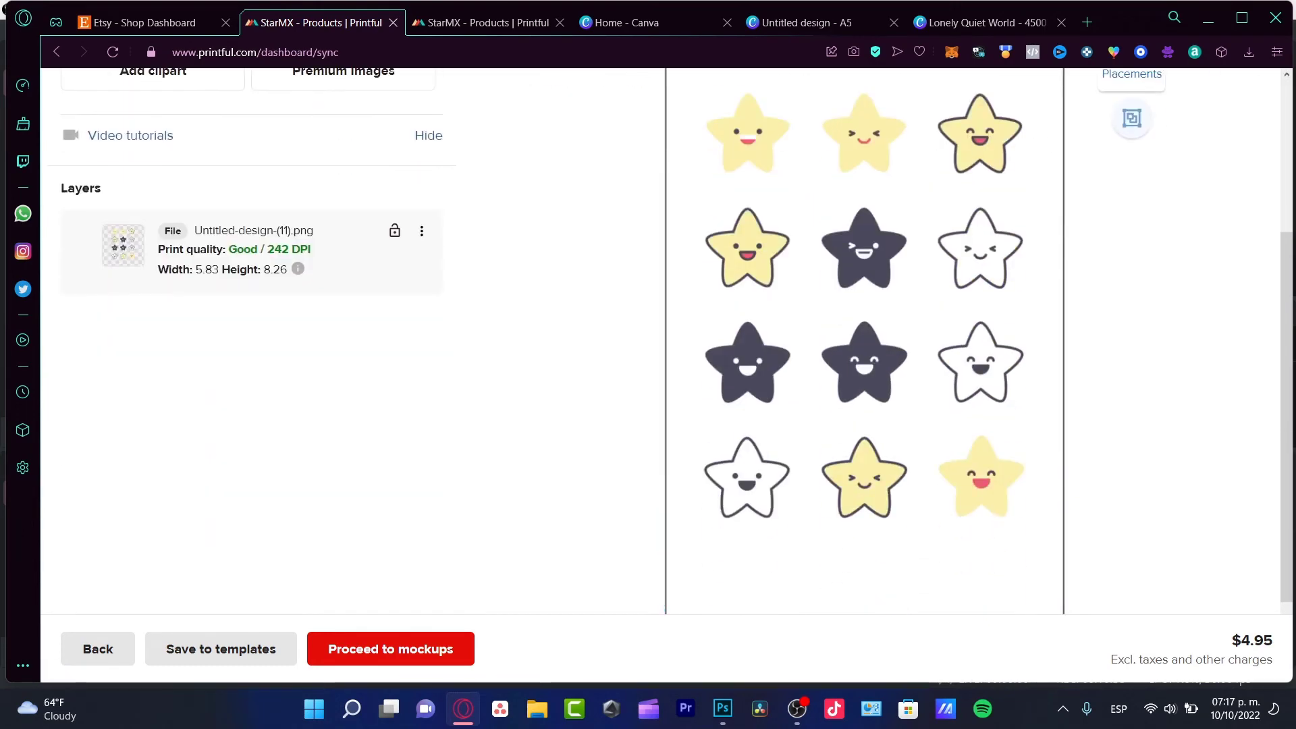
scroll(661, 338, down, 1)
scroll(662, 337, up, 5)
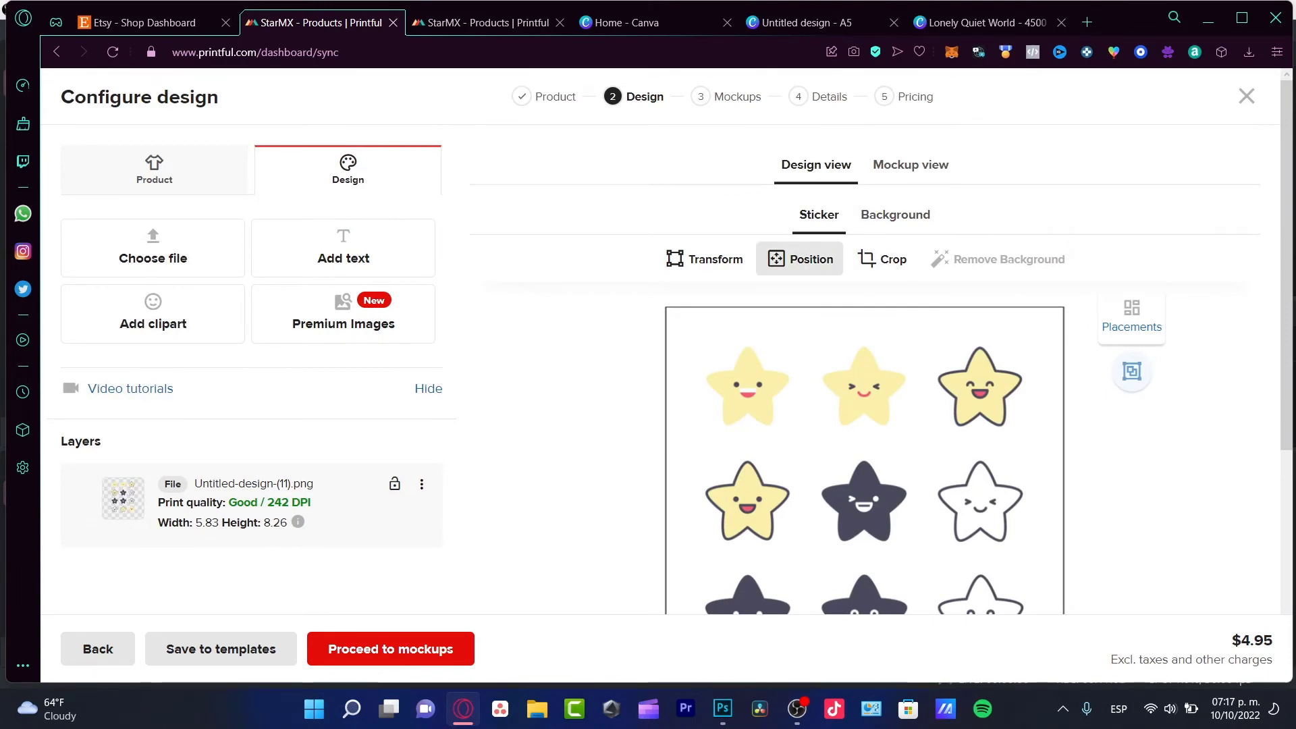
- Reposition and enlarge the star design on the Sticker placement to about 6.58 × 9.33
click(799, 259)
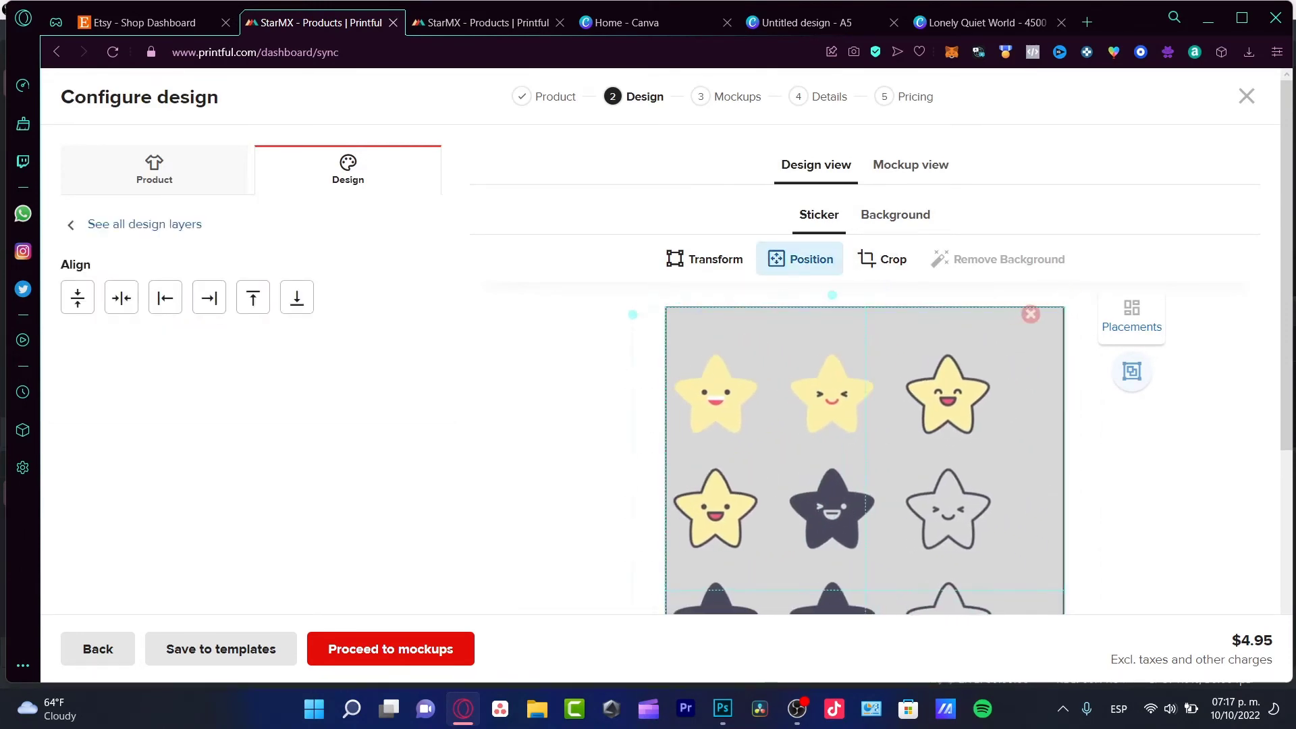
drag(875, 432, 931, 372)
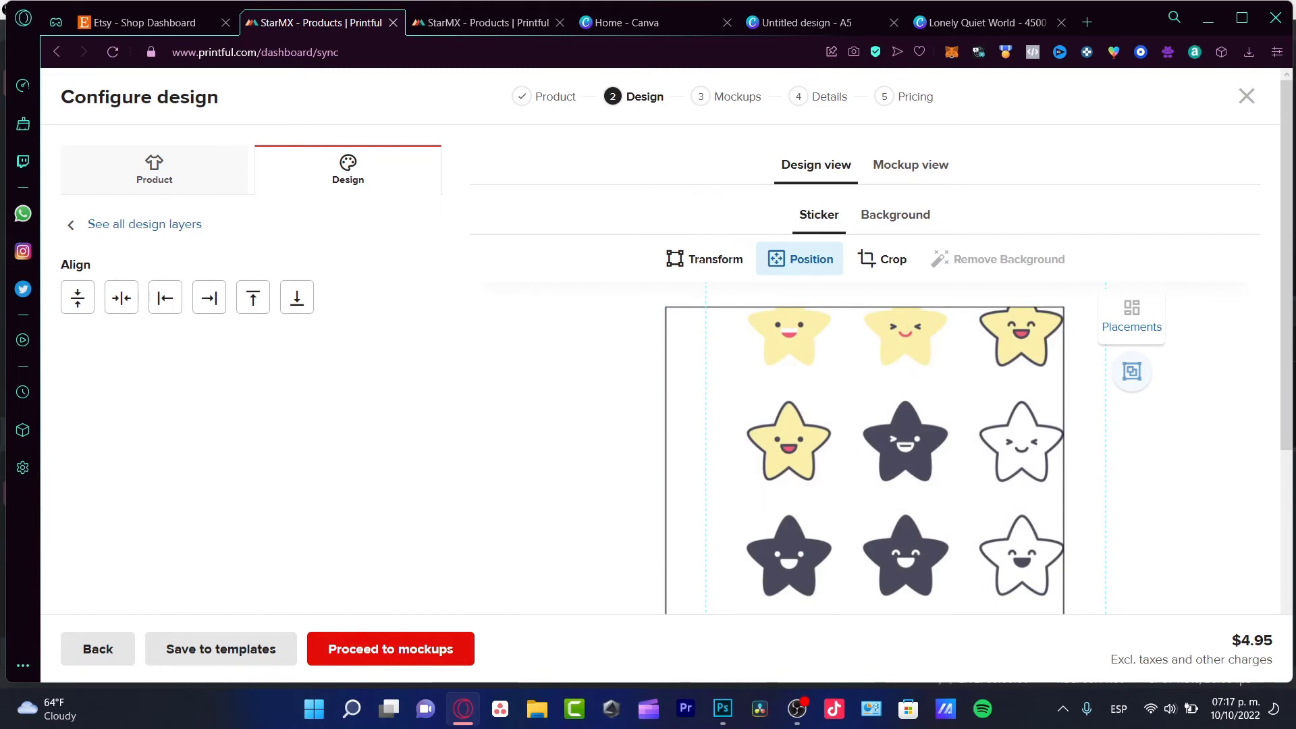
click(98, 650)
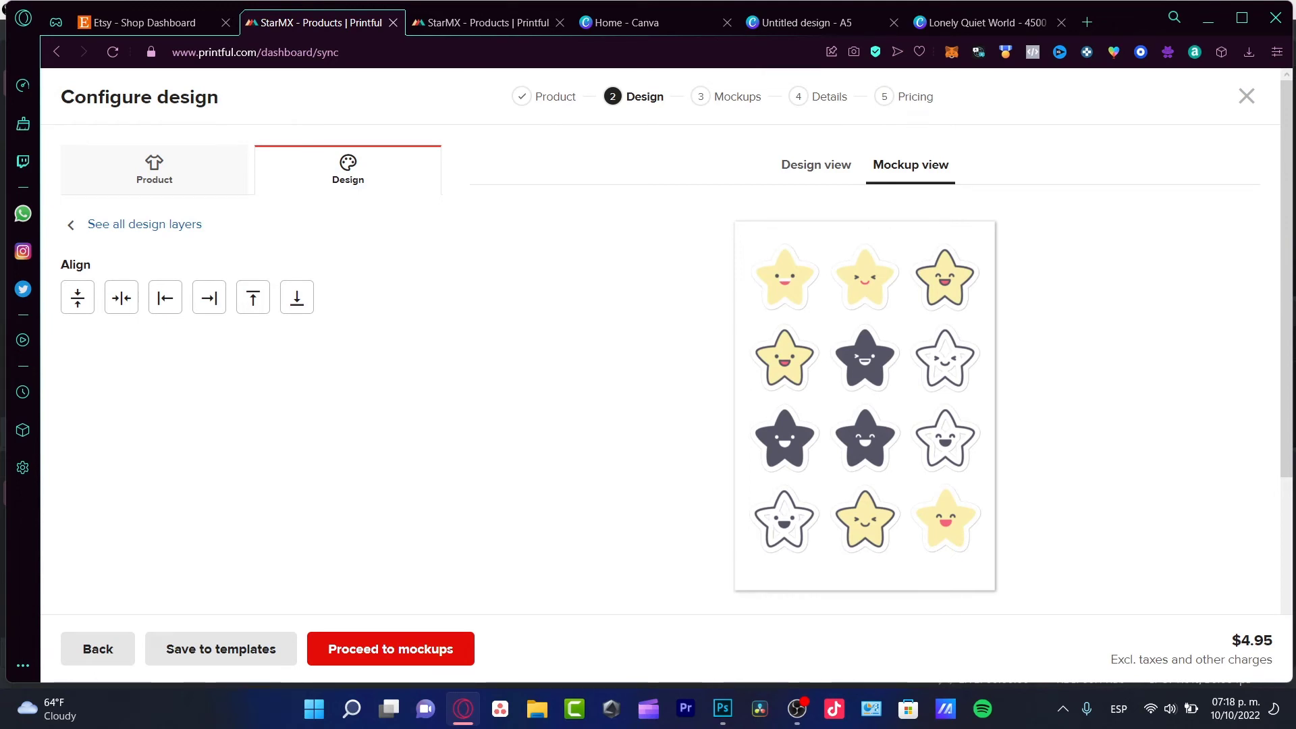
- Magnify the sheet's mockup view and examine the cut outline around every star, especially the white ones
key(ctrl+minus)
key(ctrl+plus)
key(ctrl+plus)
key(ctrl+plus)
key(ctrl+plus)
key(ctrl+plus)
key(ctrl+plus)
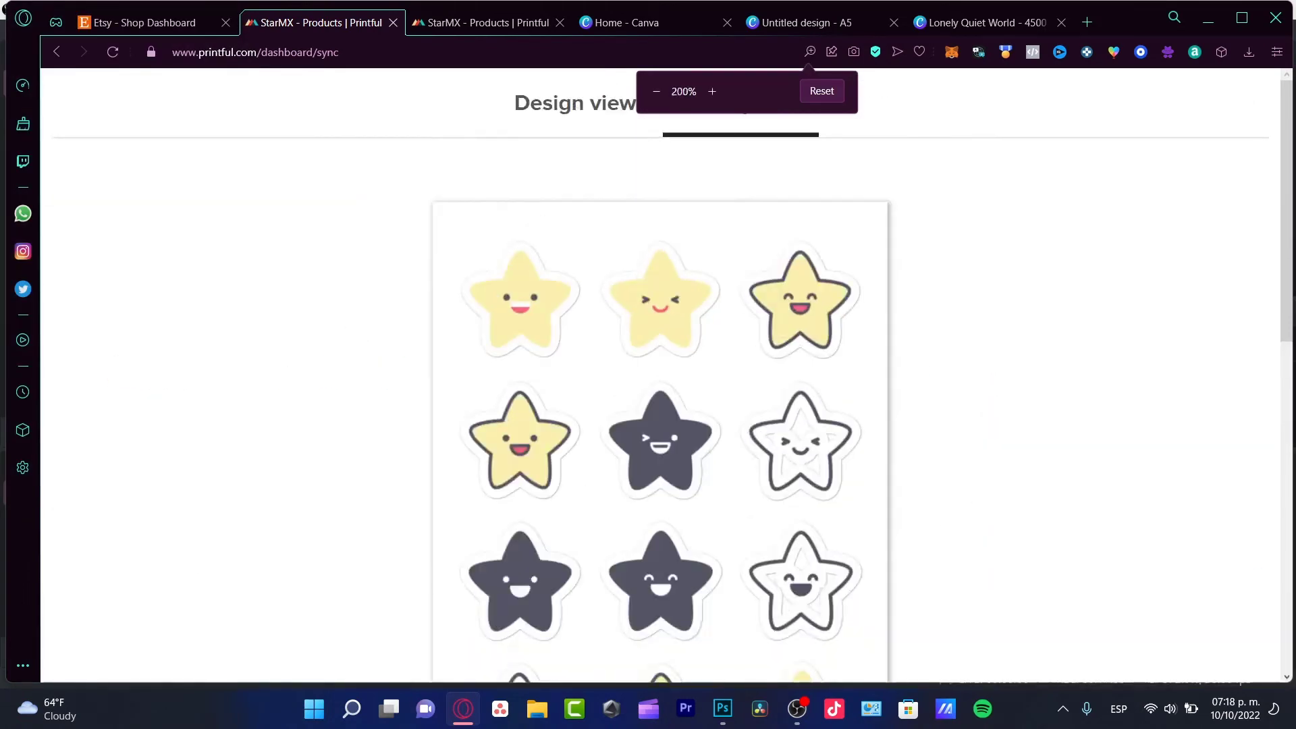
key(ctrl+plus)
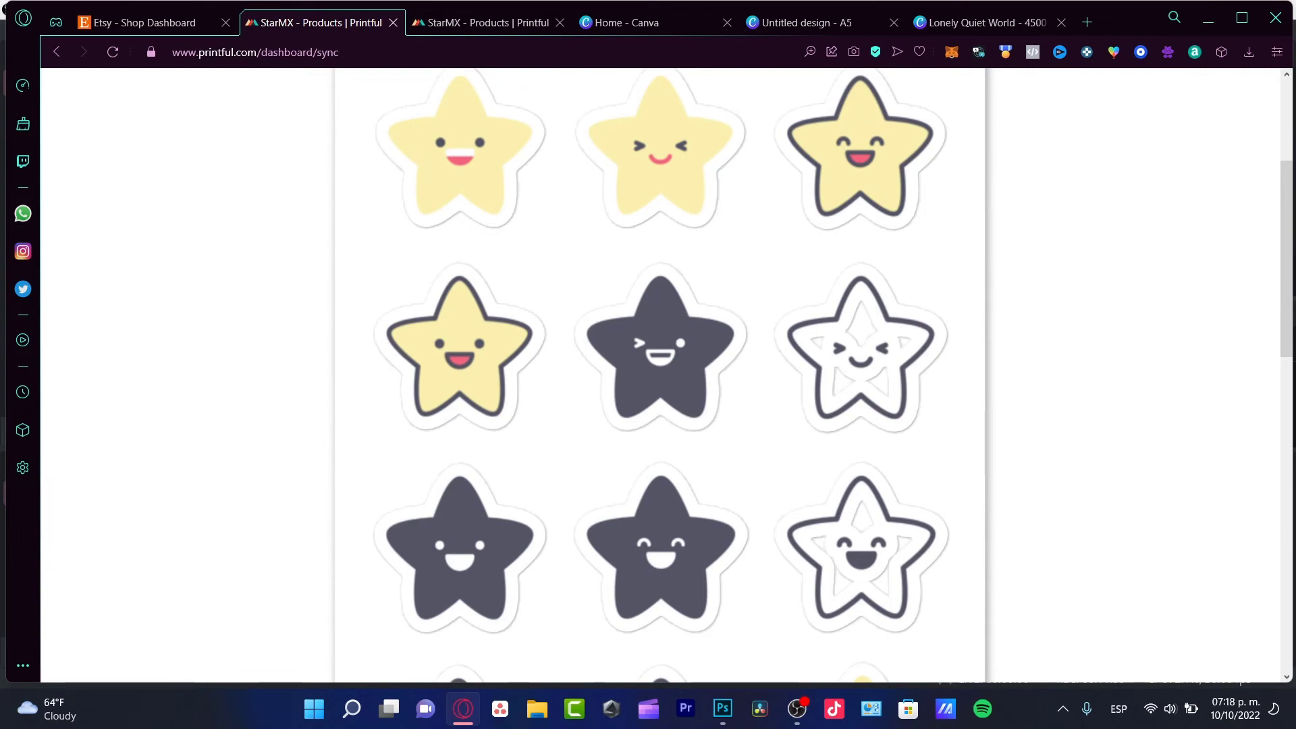
scroll(660, 371, down, 3)
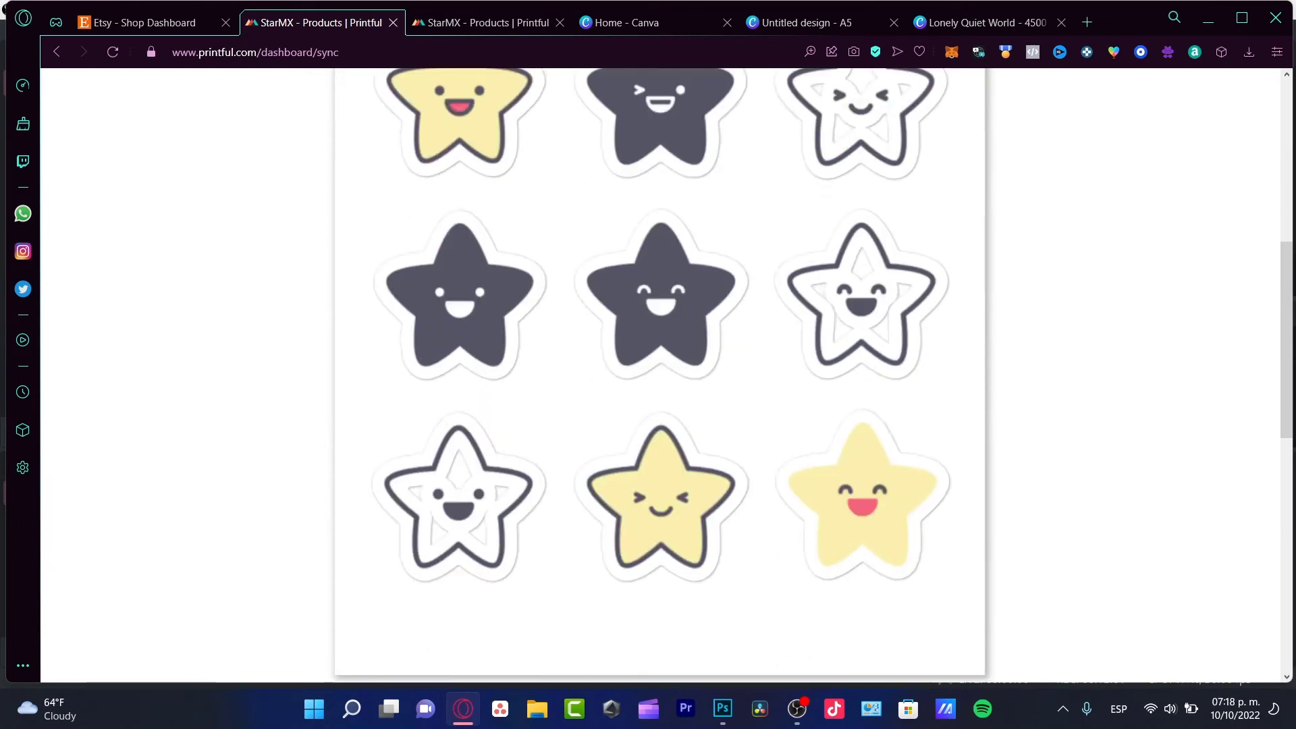
scroll(660, 371, down, 6)
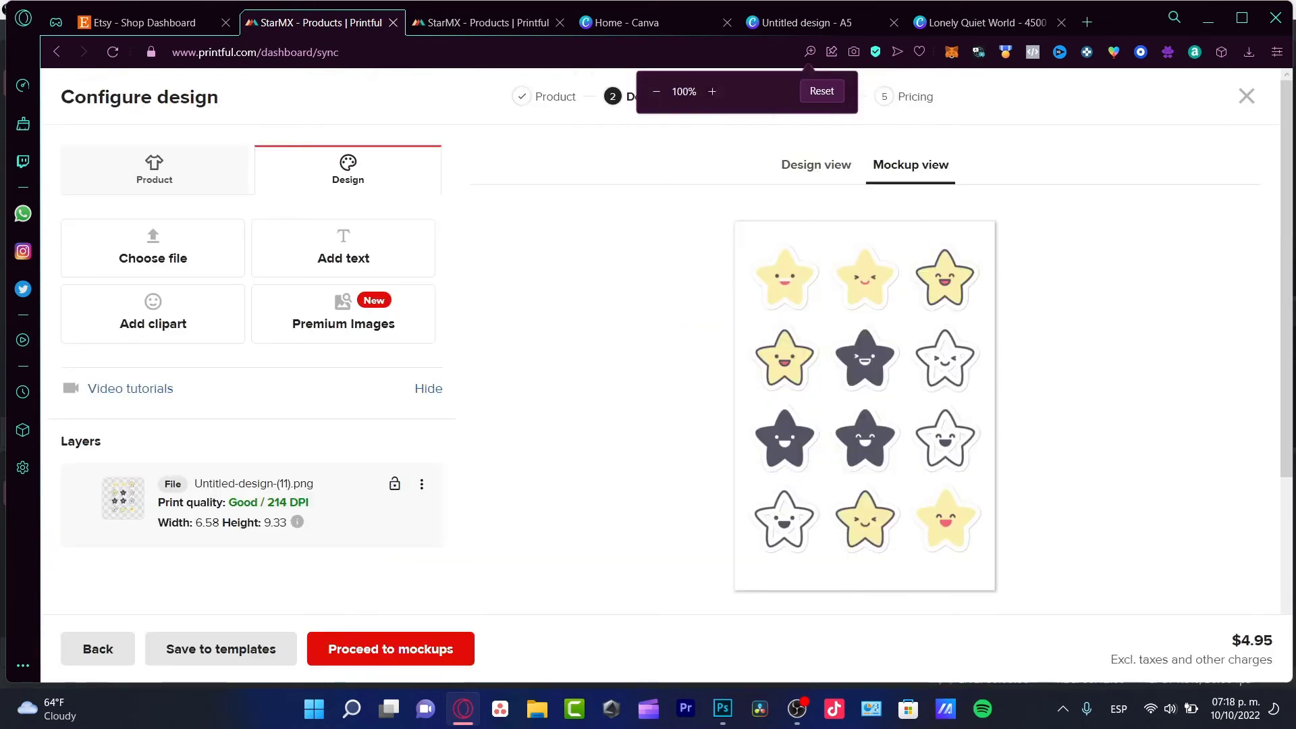
- Switch to the A5 star design in Canva, set the page background to coral pink and select the fourth row's first star
click(985, 23)
click(810, 23)
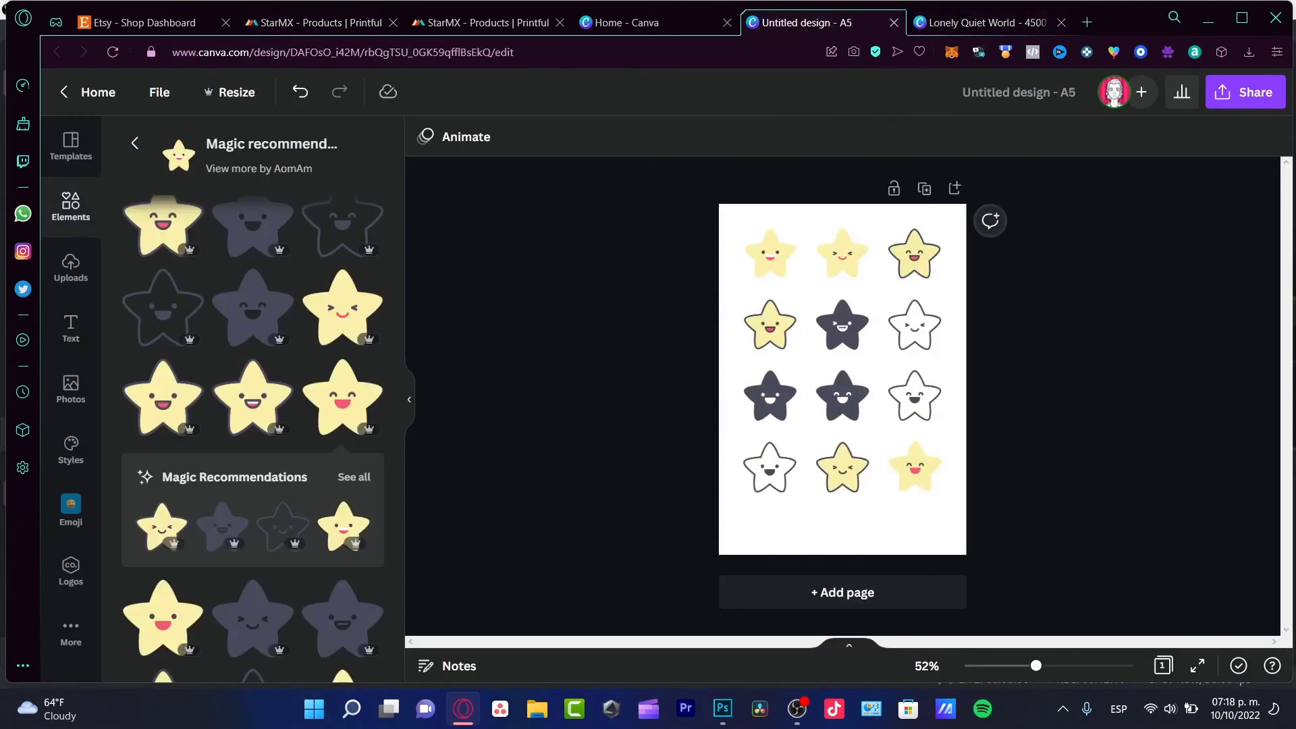
scroll(842, 378, down, 2)
scroll(843, 378, up, 3)
click(842, 540)
click(425, 136)
scroll(842, 378, up, 4)
click(697, 379)
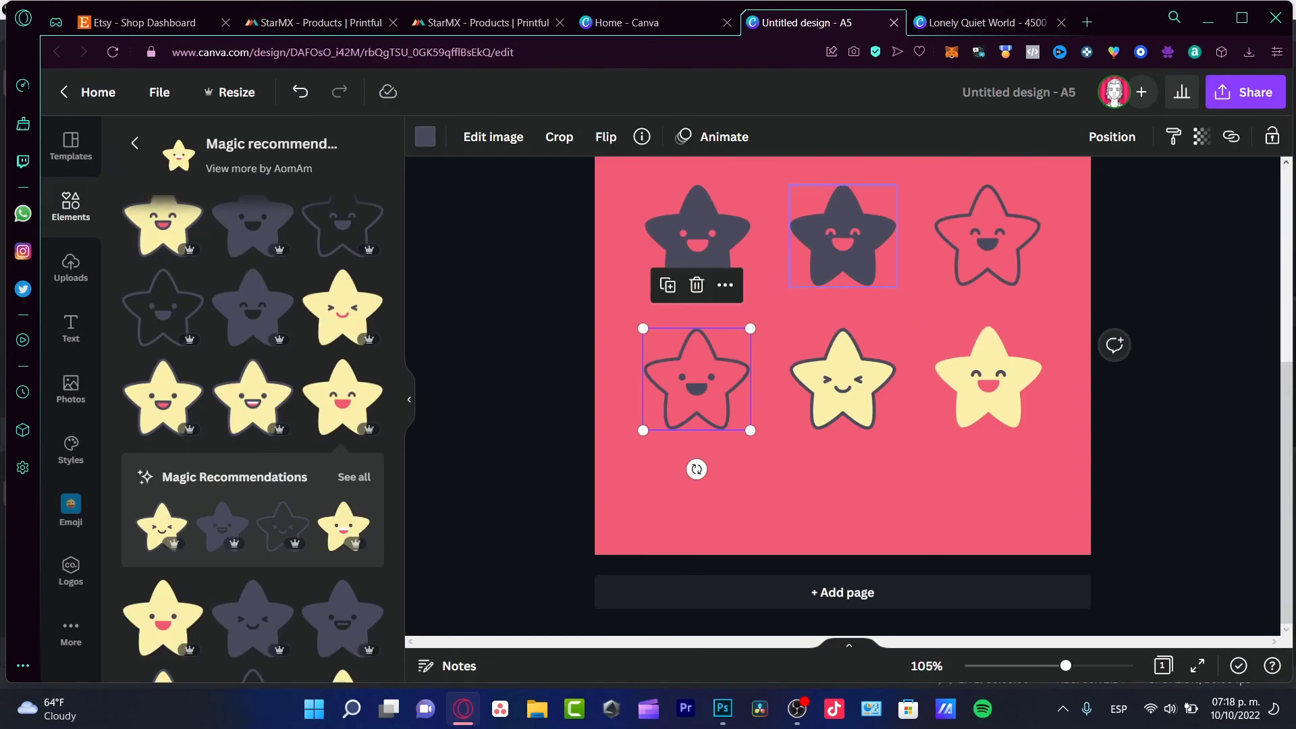
scroll(253, 439, up, 2)
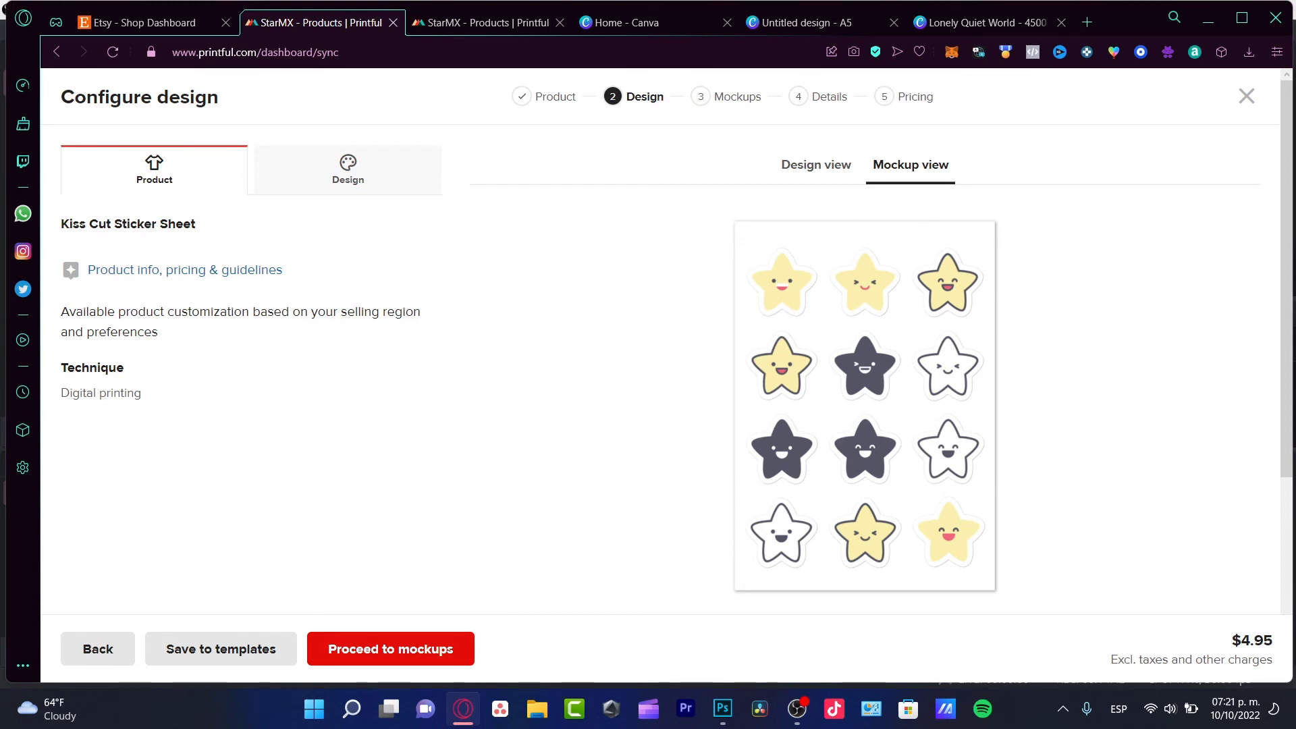
- Return to the design view in Printful and check the updated star file's placement and its layer details
click(816, 165)
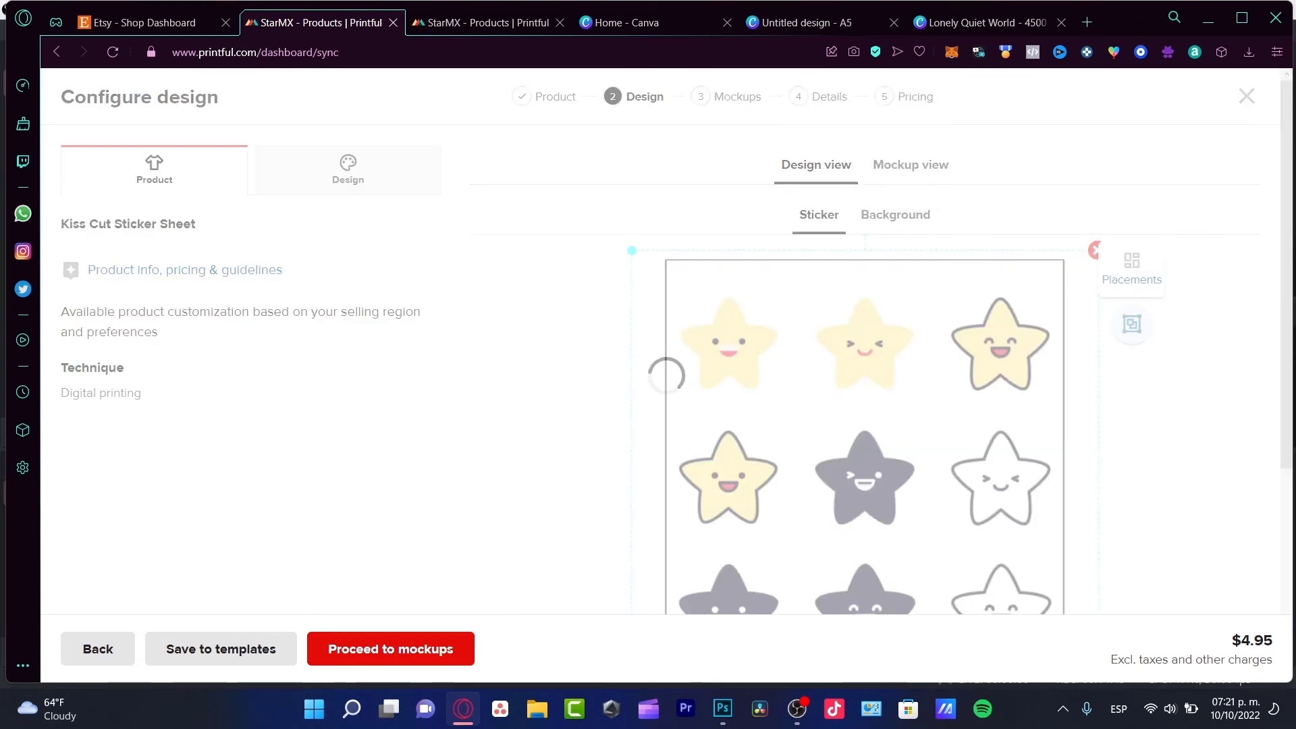
scroll(864, 341, down, 4)
scroll(864, 341, up, 4)
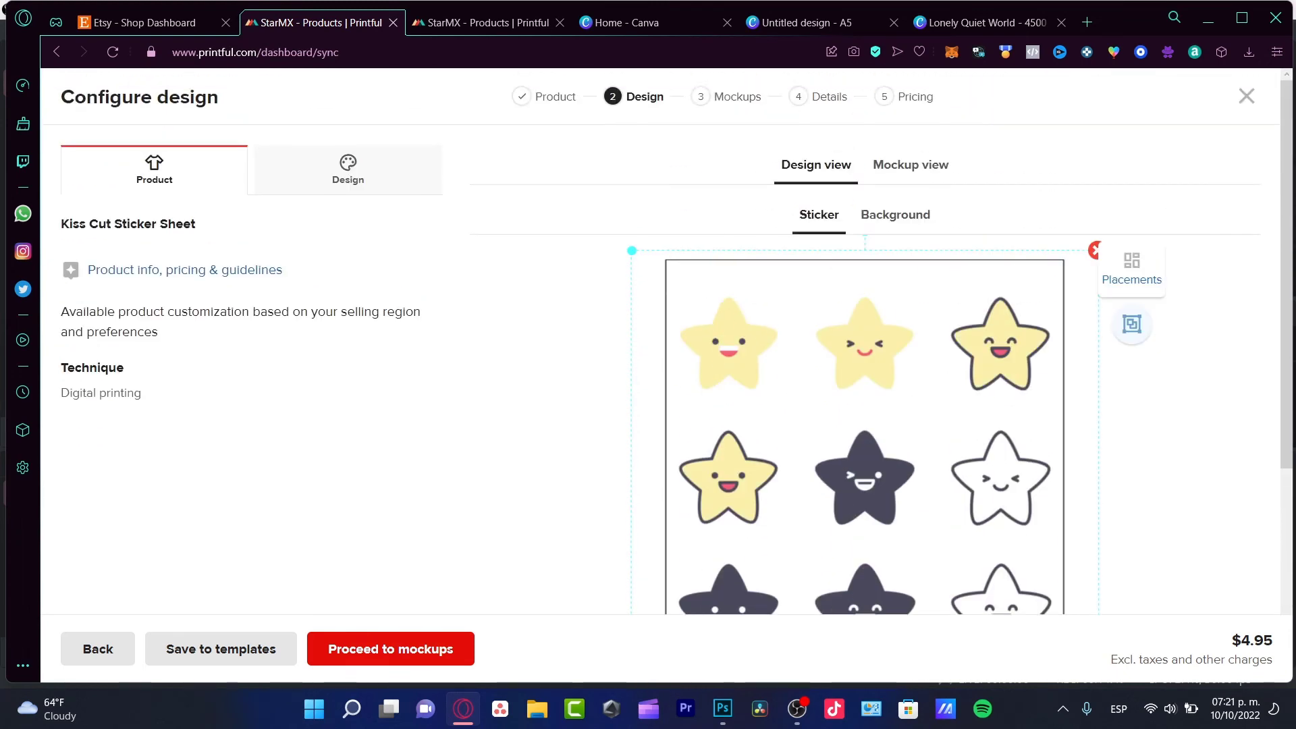
click(348, 169)
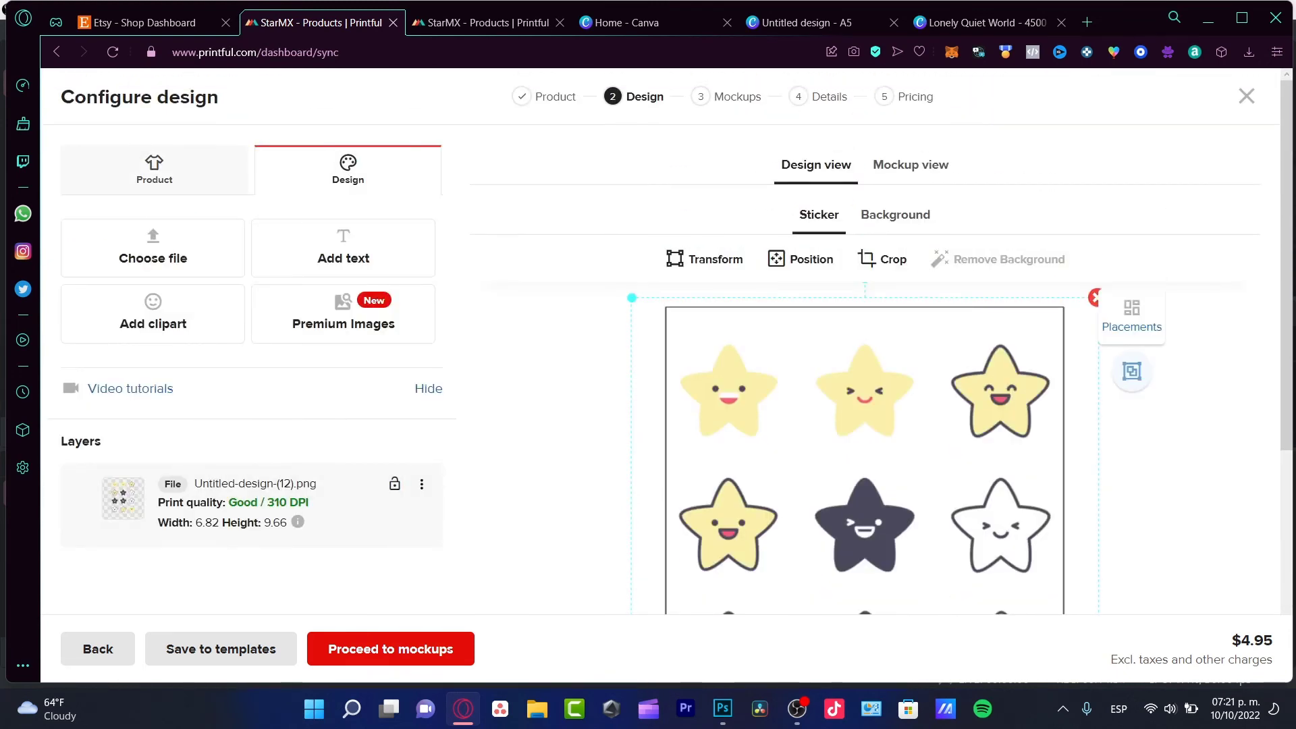
- Proceed to the mockup images, choosing the red roses style and the orange fruit-and-flower style
click(391, 648)
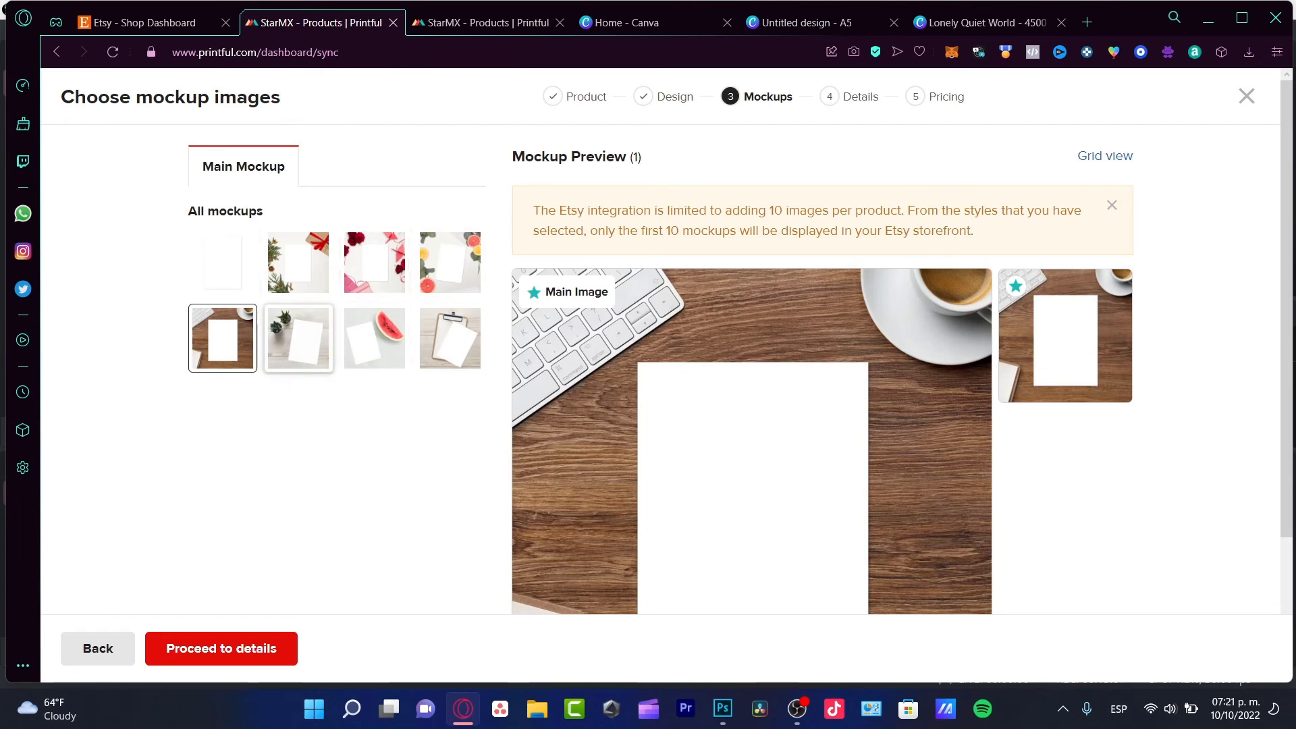
click(375, 262)
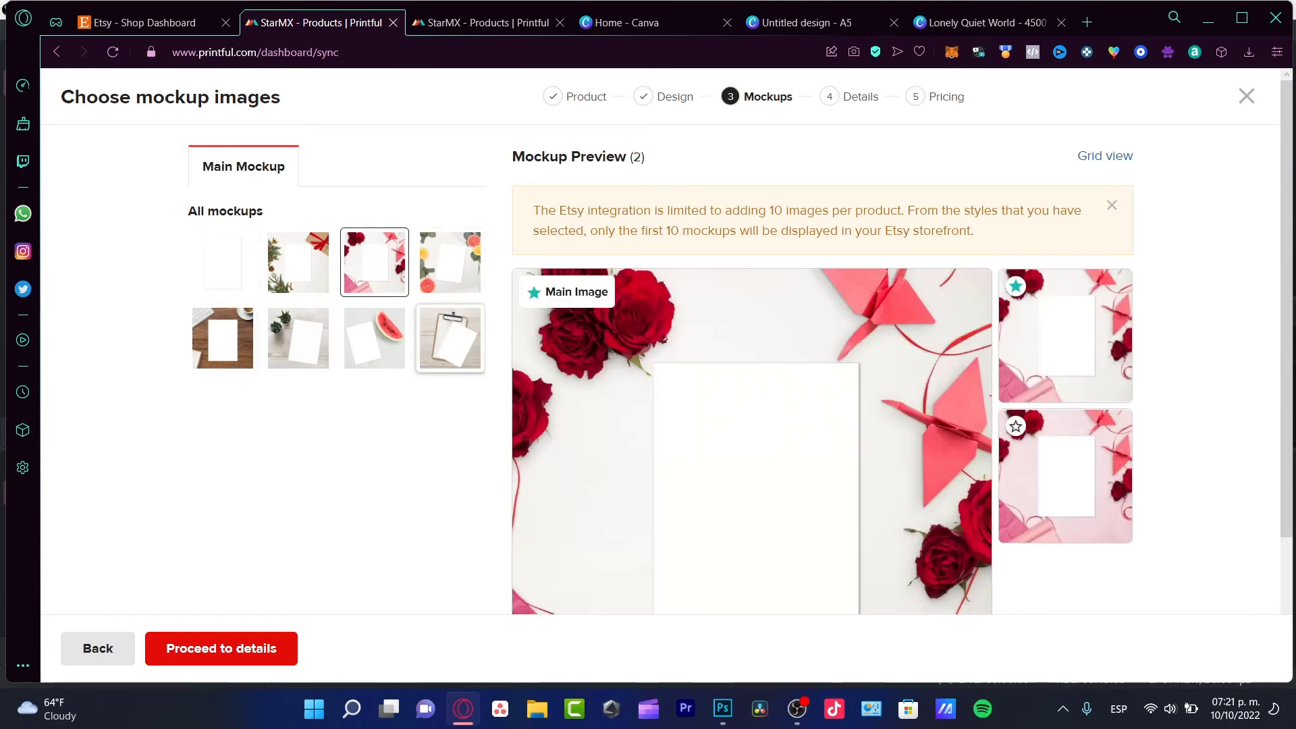
click(450, 262)
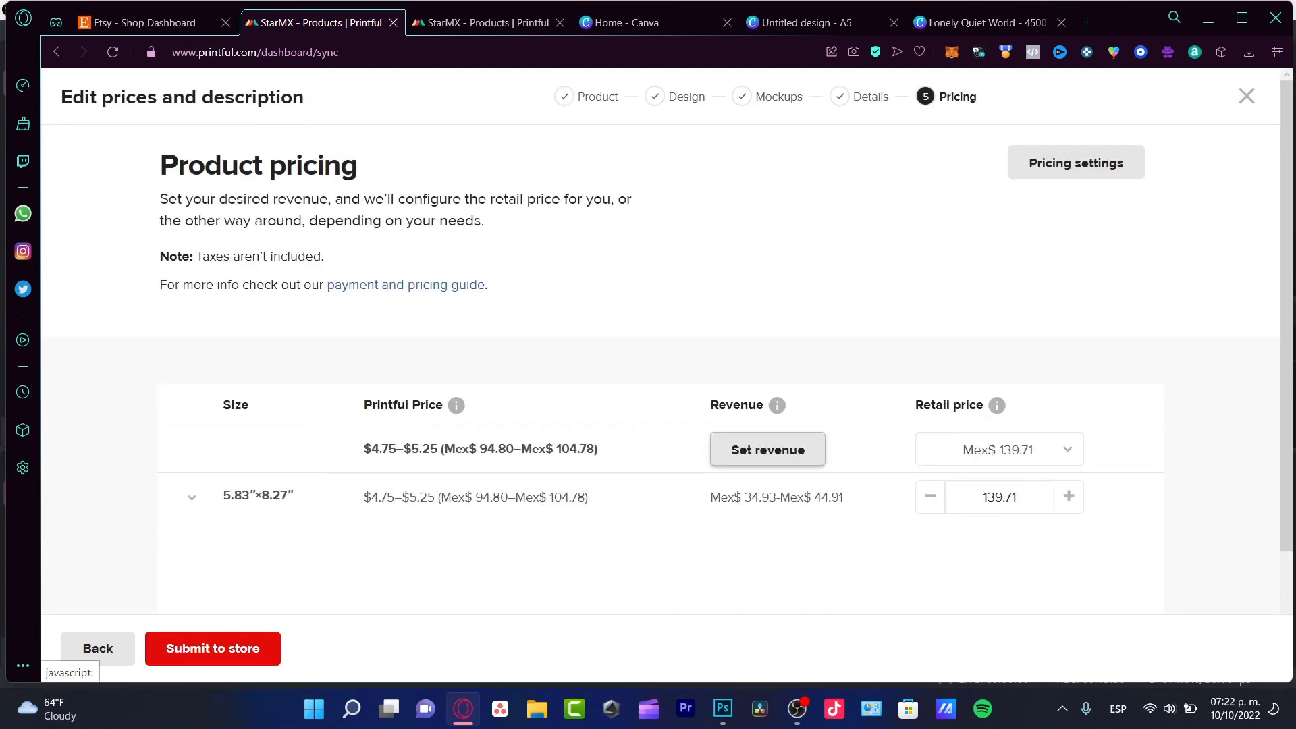
- Increase the revenue of the 5.83″×8.27″ sheet to bring its retail price to Mex$ 140.71
click(767, 450)
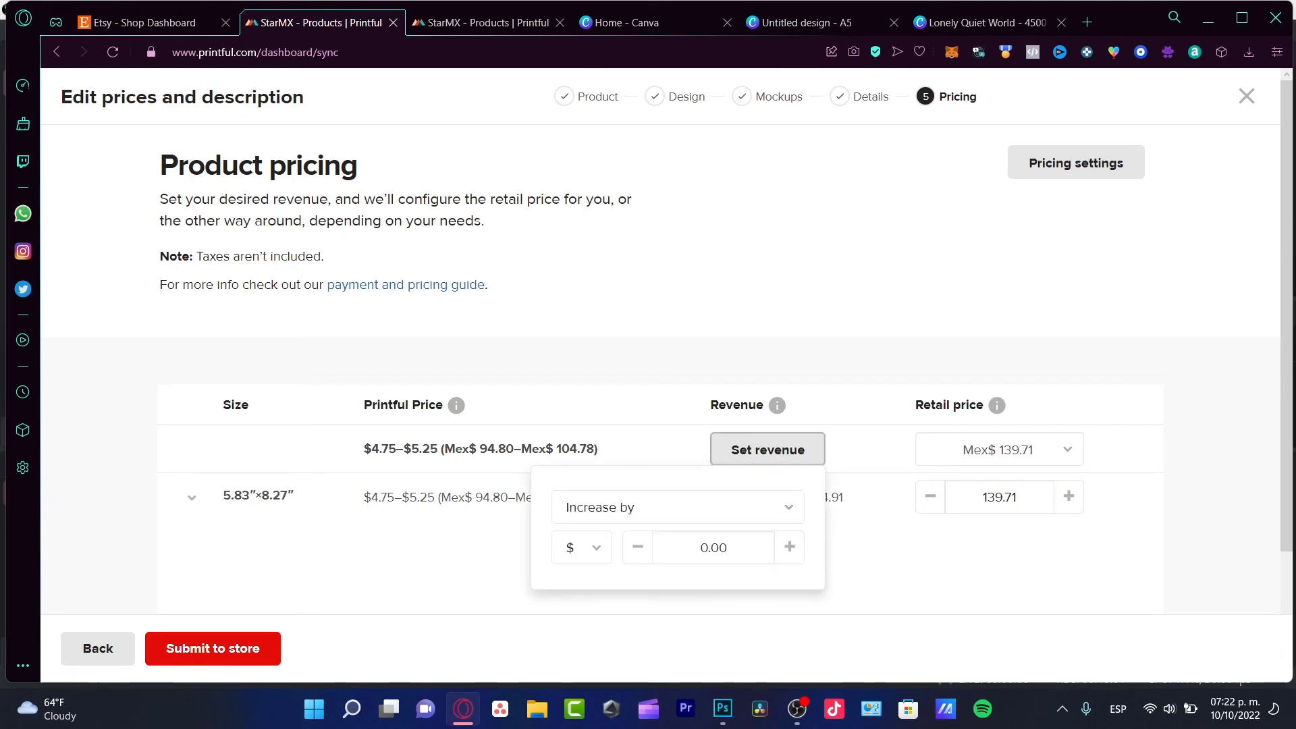
click(790, 547)
click(790, 548)
click(790, 547)
click(790, 547)
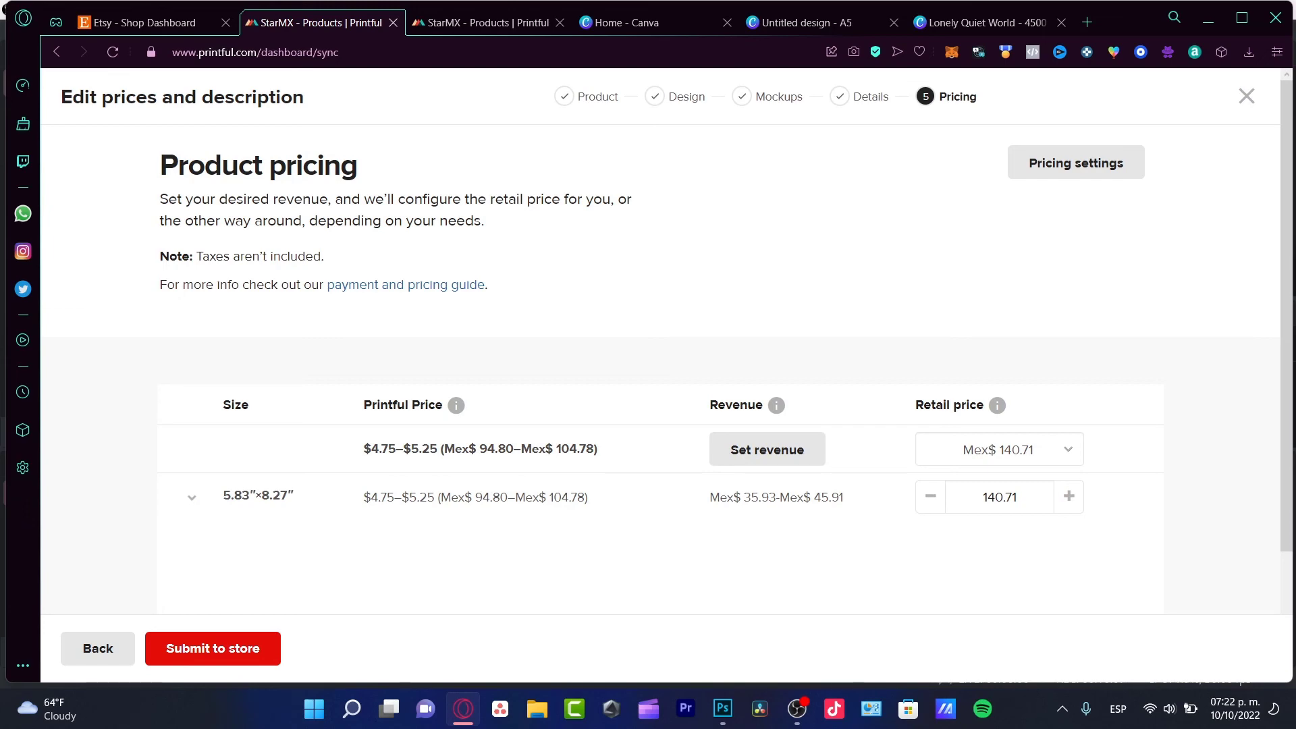
- Submit the sticker sheet to the StarMX store and look through the store's product list
click(213, 648)
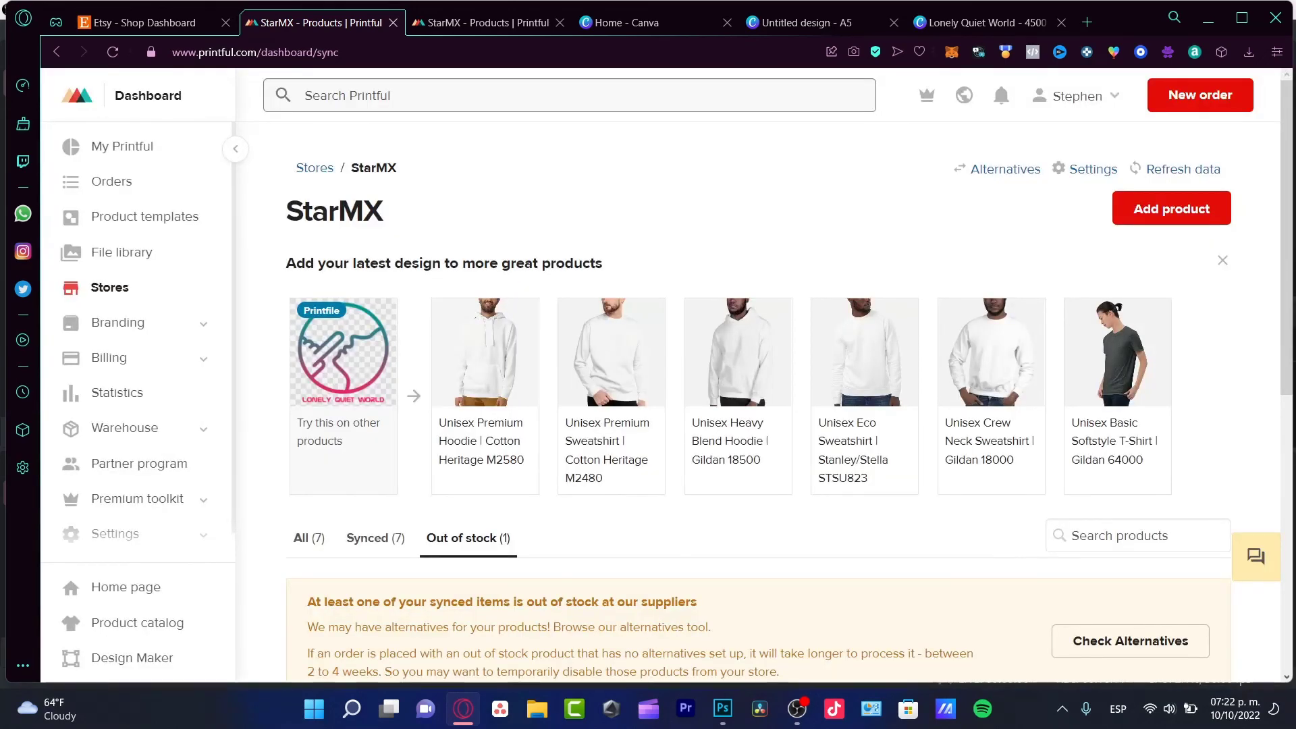
scroll(611, 398, down, 3)
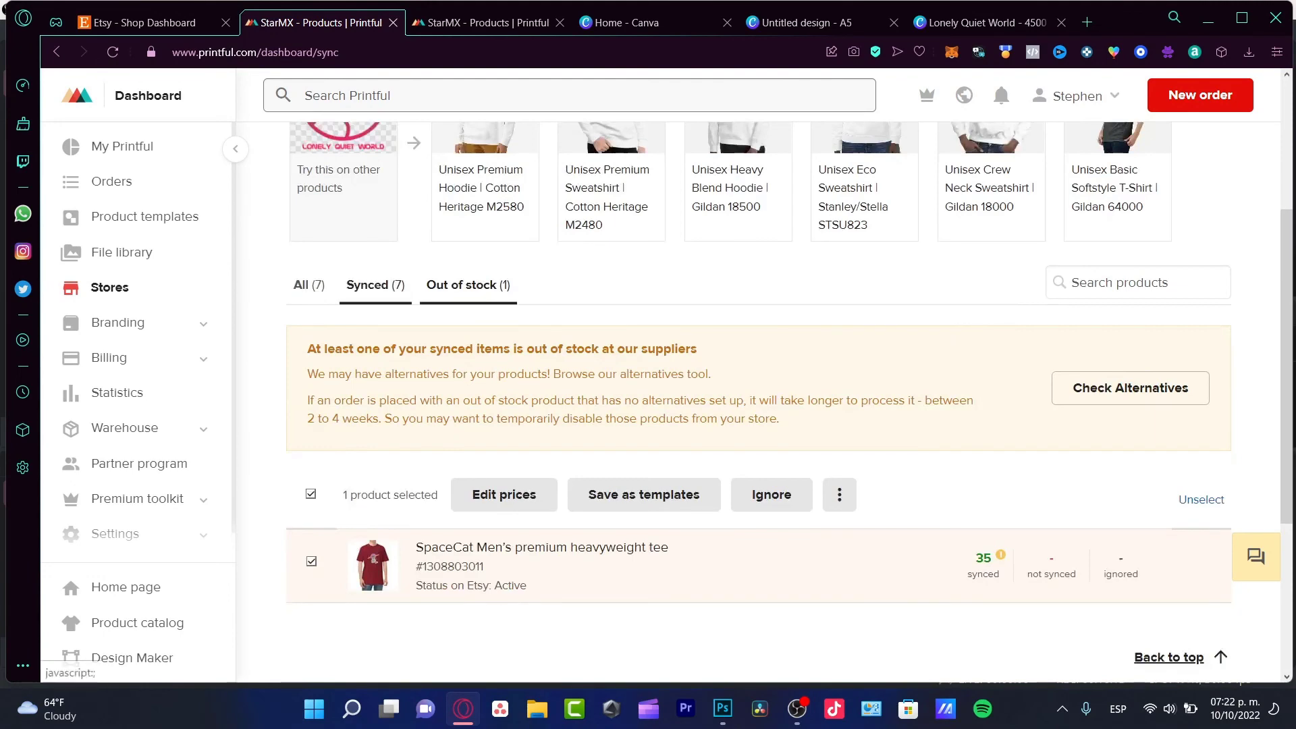